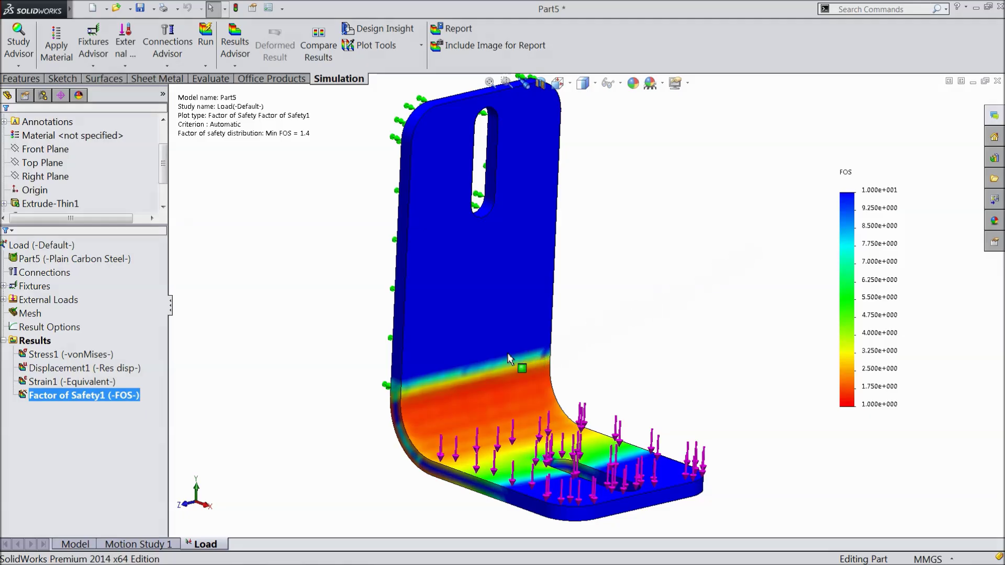
- Orbit the factor-of-safety plot to view the bracket from other sides, ending edge-on
{"action": "mouse_move", "coordinate": [348, 325]}
{"action": "middle_mouse_down"}
{"action": "mouse_move", "coordinate": [344, 278]}
{"action": "mouse_move", "coordinate": [340, 325]}
{"action": "middle_mouse_up"}
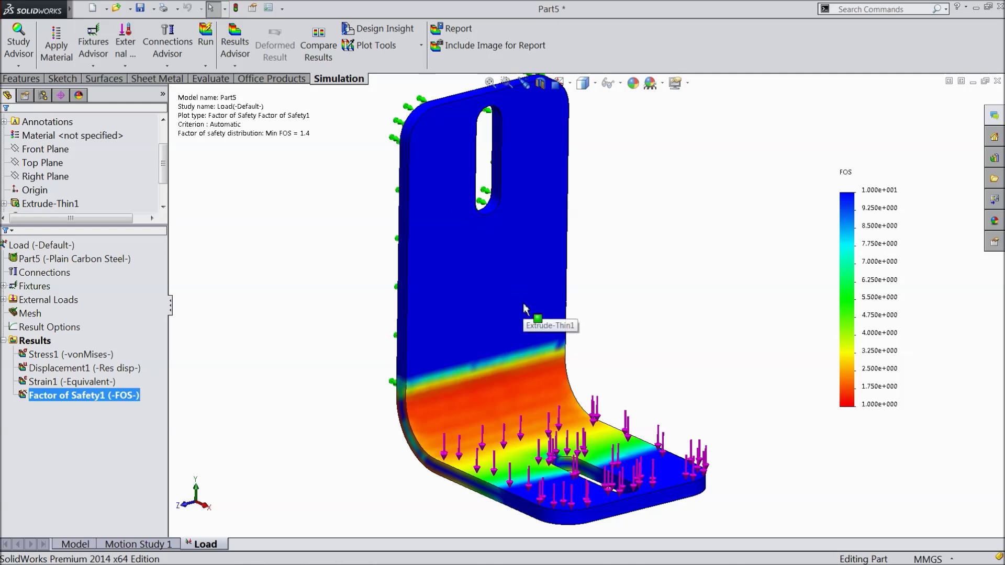
{"action": "middle_click_drag", "start_coordinate": [353, 294], "coordinate": [352, 314]}
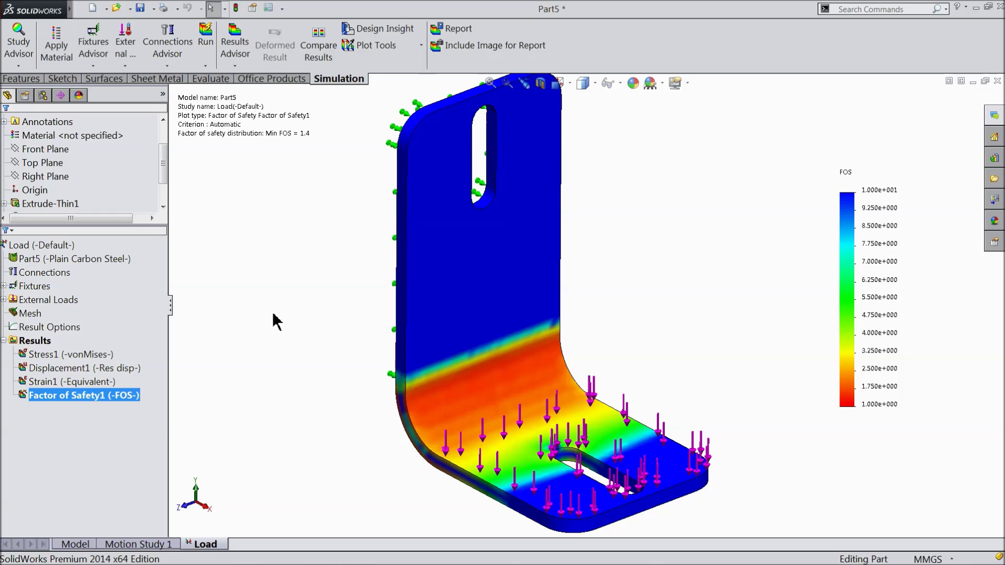
{"action": "middle_click_drag", "start_coordinate": [294, 339], "coordinate": [302, 319]}
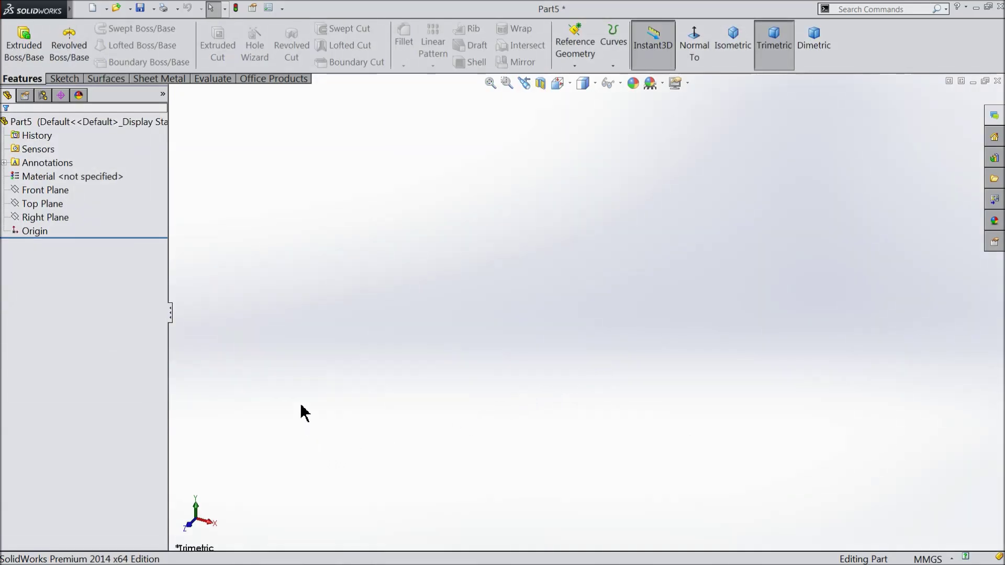
- On the Front Plane, sketch the L profile: vertical upright, tangent bend arc and horizontal base line
{"action": "left_click", "coordinate": [23, 192]}
{"action": "left_click", "coordinate": [27, 173]}
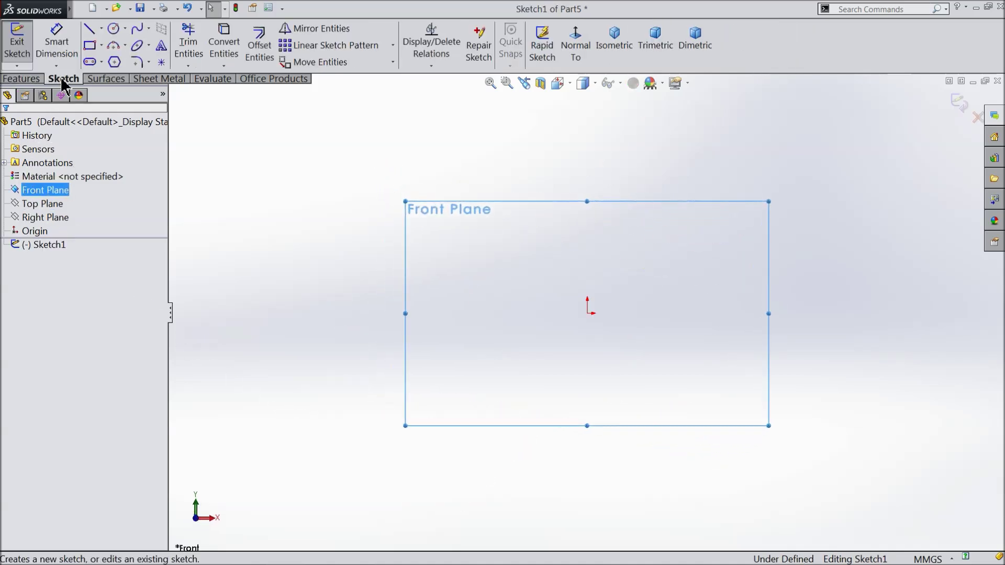
{"action": "left_click", "coordinate": [89, 35]}
{"action": "left_click", "coordinate": [588, 314]}
{"action": "left_click", "coordinate": [587, 449]}
{"action": "scroll", "coordinate": [591, 458], "scroll_direction": "down", "scroll_amount": 1}
{"action": "scroll", "coordinate": [593, 465], "scroll_direction": "down", "scroll_amount": 1}
{"action": "mouse_move", "coordinate": [587, 415]}
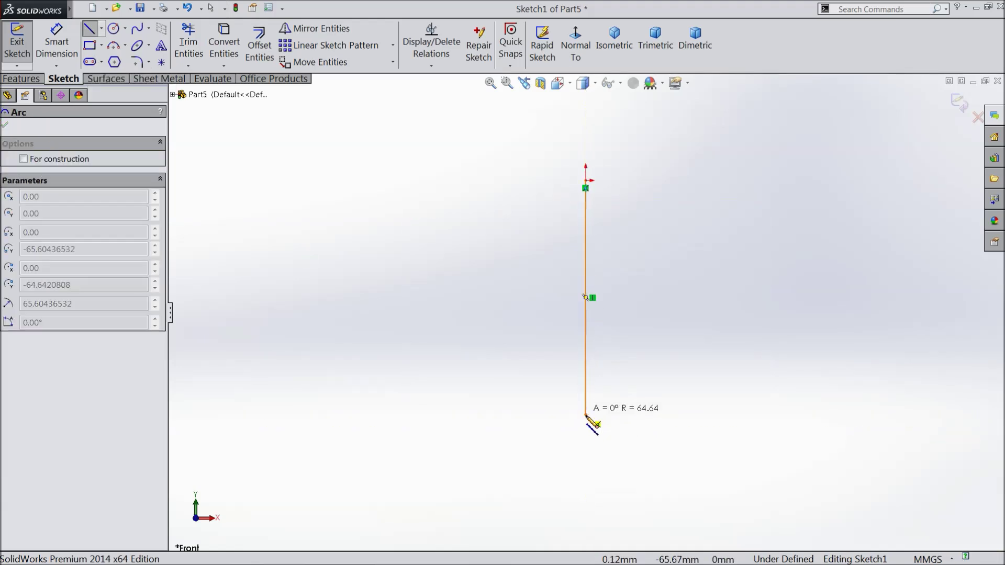
{"action": "left_click", "coordinate": [616, 445]}
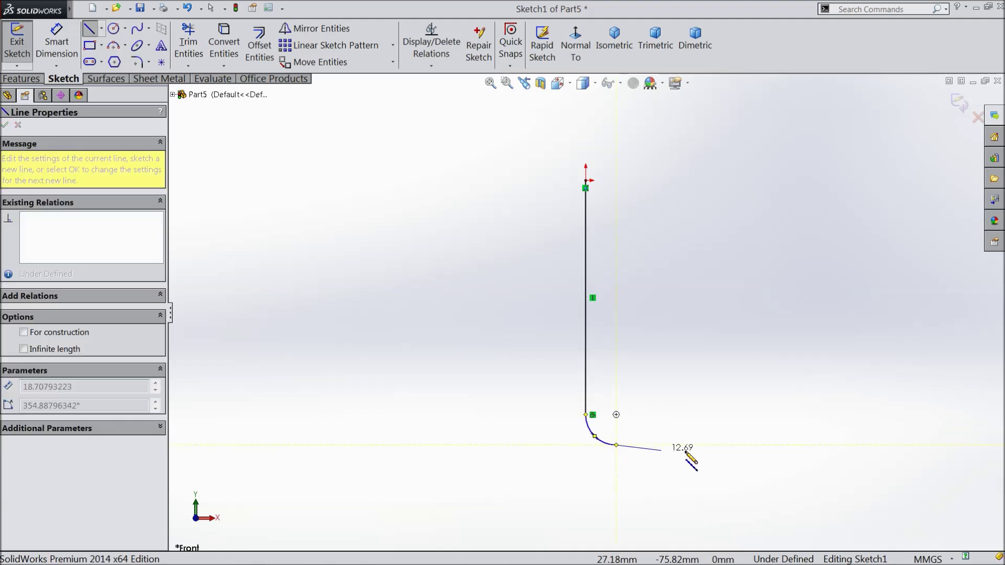
{"action": "left_click", "coordinate": [726, 445]}
{"action": "right_click", "coordinate": [751, 330]}
{"action": "left_click", "coordinate": [784, 97]}
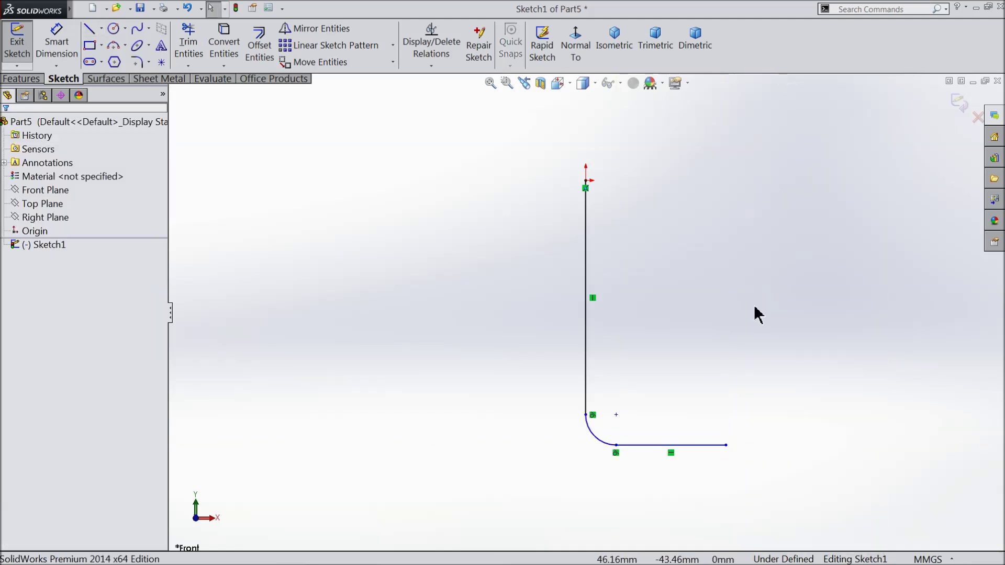
{"action": "scroll", "coordinate": [728, 411], "scroll_direction": "down", "scroll_amount": 1}
- Dimension the upright height to 70 mm and the base length to 50 mm
{"action": "left_click", "coordinate": [57, 45]}
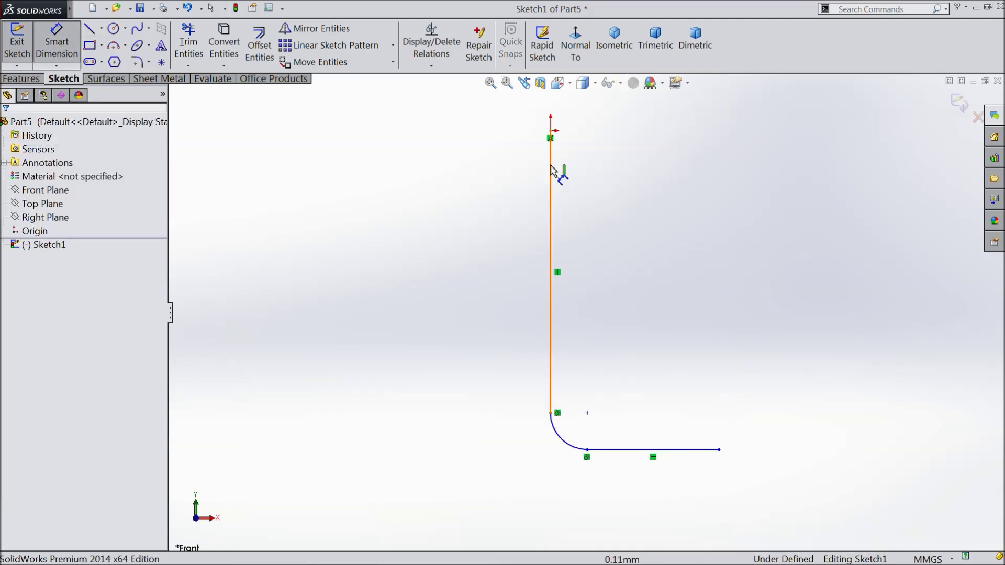
{"action": "left_click", "coordinate": [551, 132]}
{"action": "left_click", "coordinate": [587, 451]}
{"action": "left_click", "coordinate": [434, 319]}
{"action": "type", "text": "70"}
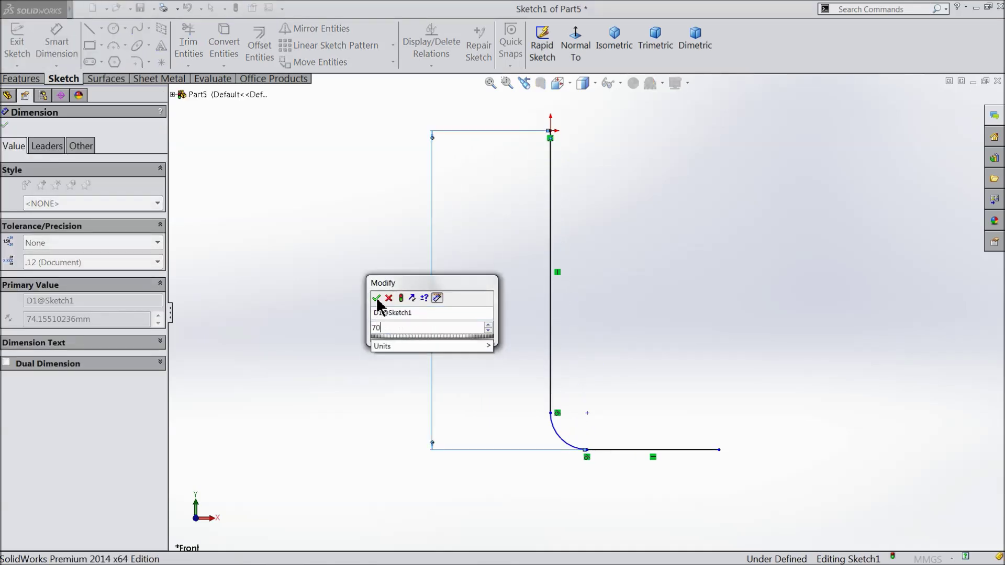
{"action": "left_click", "coordinate": [376, 300]}
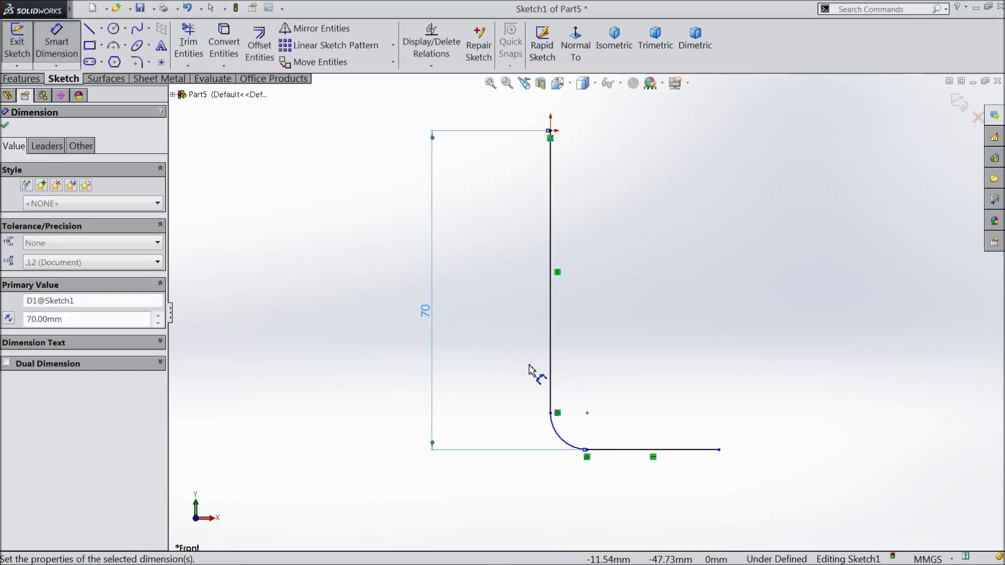
{"action": "left_click", "coordinate": [721, 452]}
{"action": "left_click", "coordinate": [551, 414]}
{"action": "left_click", "coordinate": [606, 487]}
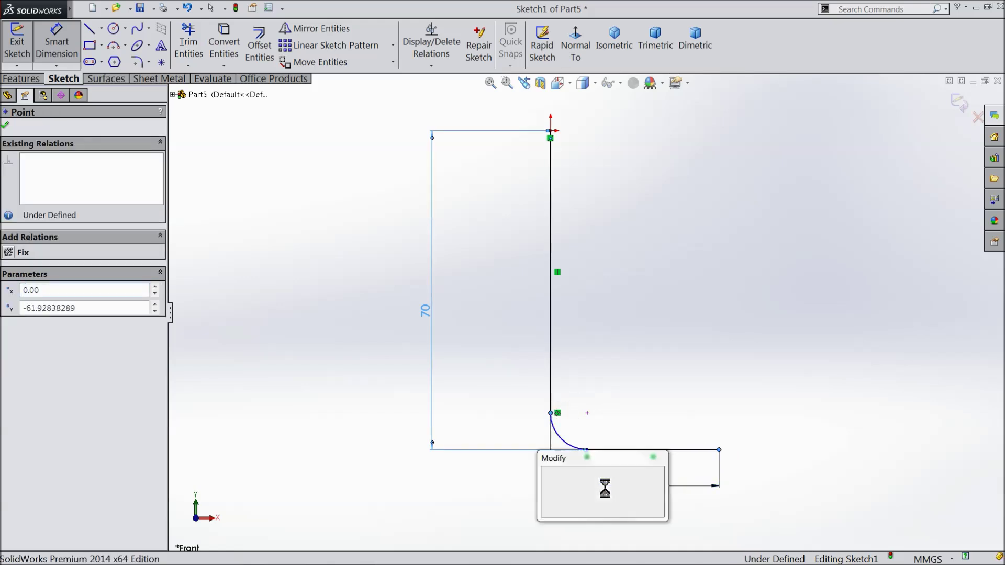
{"action": "type", "text": "50"}
{"action": "left_click", "coordinate": [547, 474]}
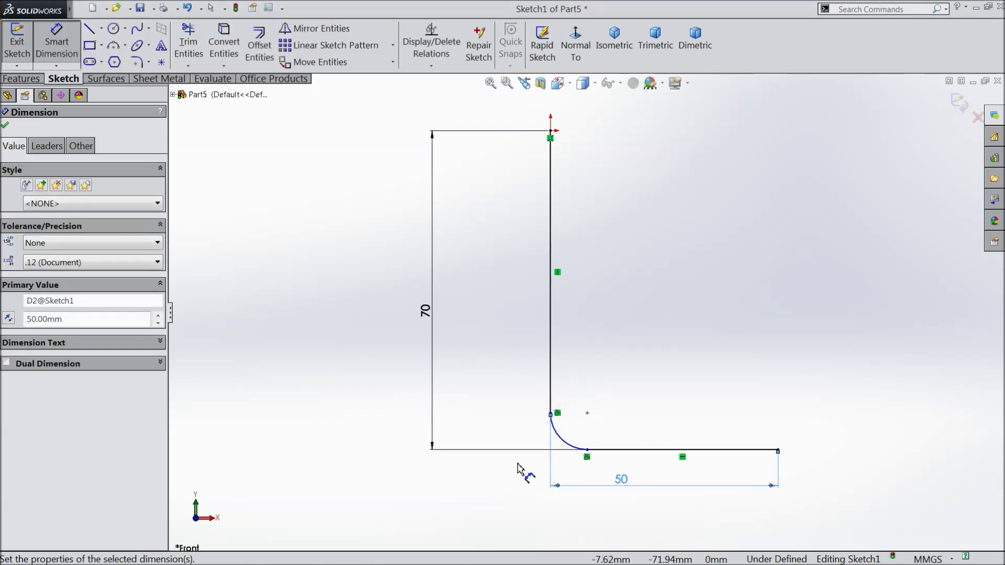
- Dimension the bend arc to R10, finish the sketch and start Extruded Boss/Base
{"action": "left_click", "coordinate": [573, 444]}
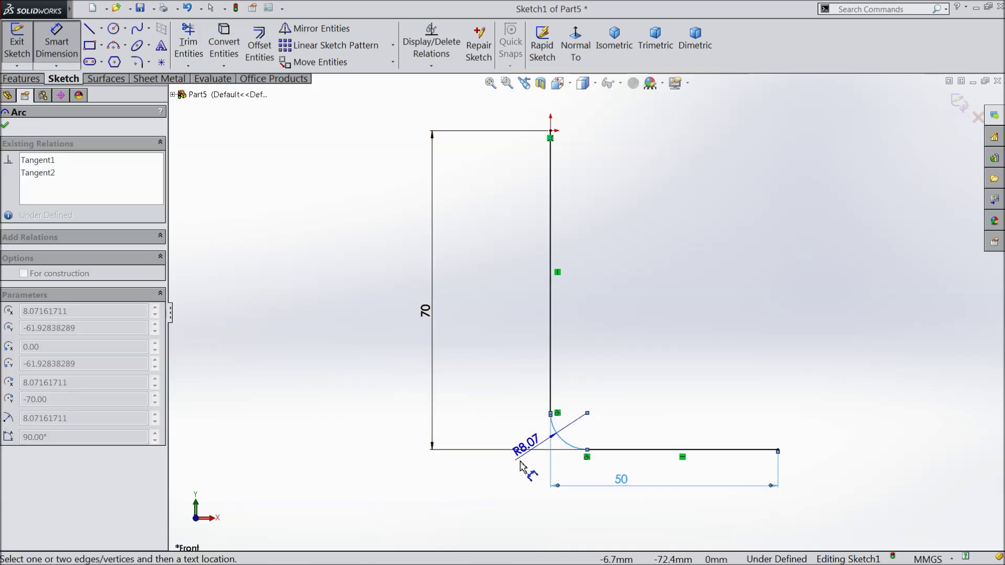
{"action": "left_click", "coordinate": [512, 476]}
{"action": "type", "text": "10"}
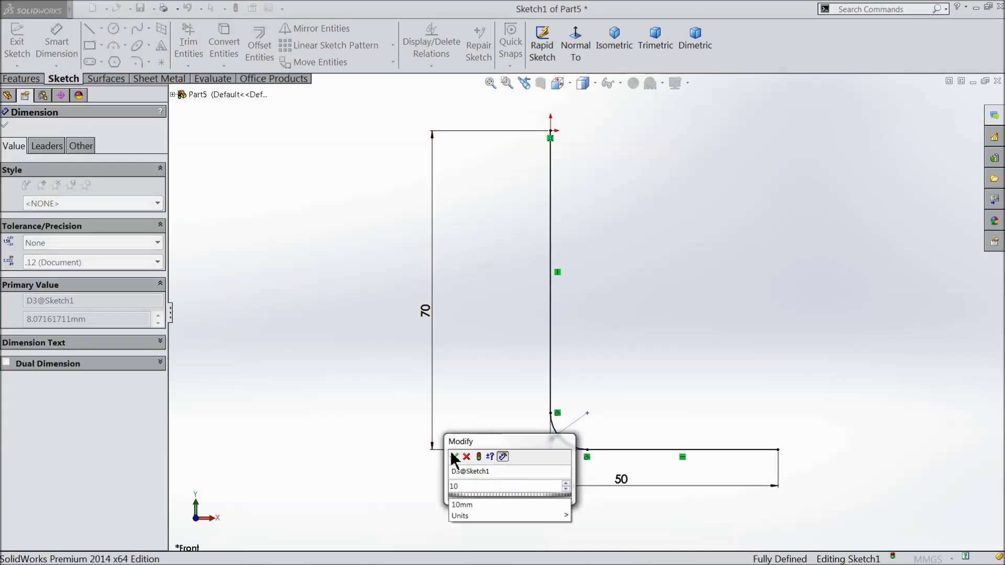
{"action": "left_click", "coordinate": [455, 457]}
{"action": "left_click", "coordinate": [5, 124]}
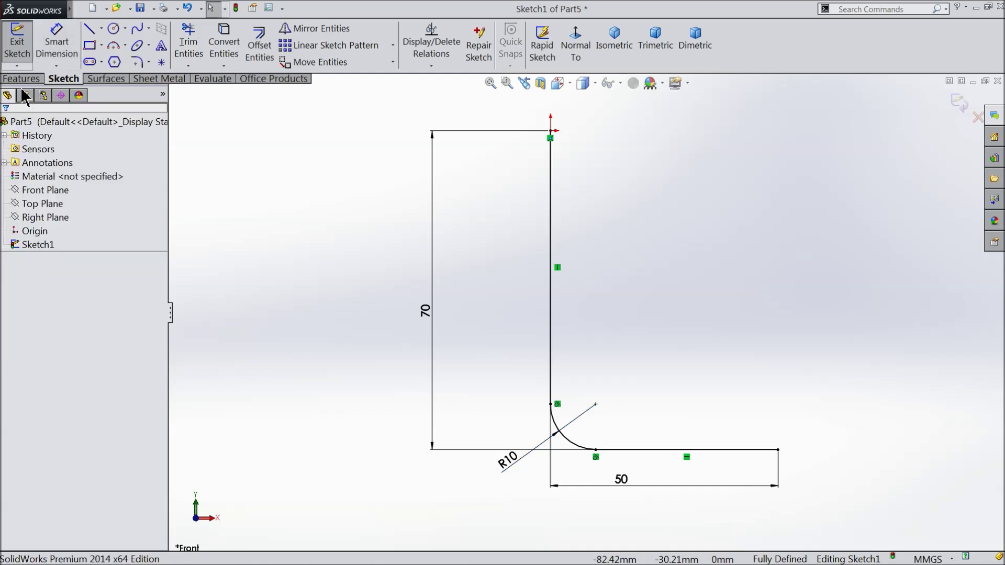
{"action": "left_click", "coordinate": [21, 79]}
{"action": "left_click", "coordinate": [23, 44]}
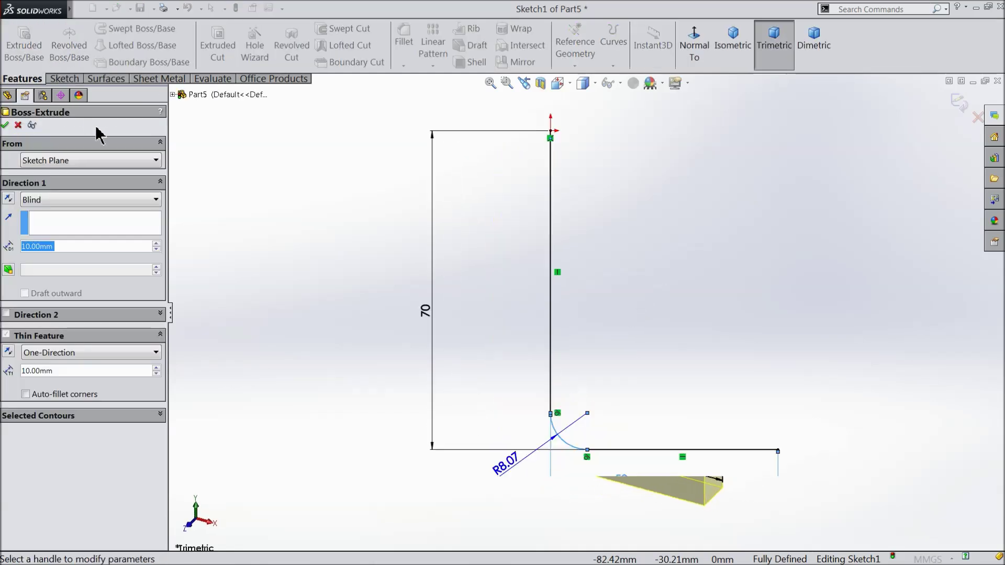
- Set the thin-feature wall to 3 mm and the extrusion depth to 40 mm, then confirm
{"action": "left_click", "coordinate": [68, 372]}
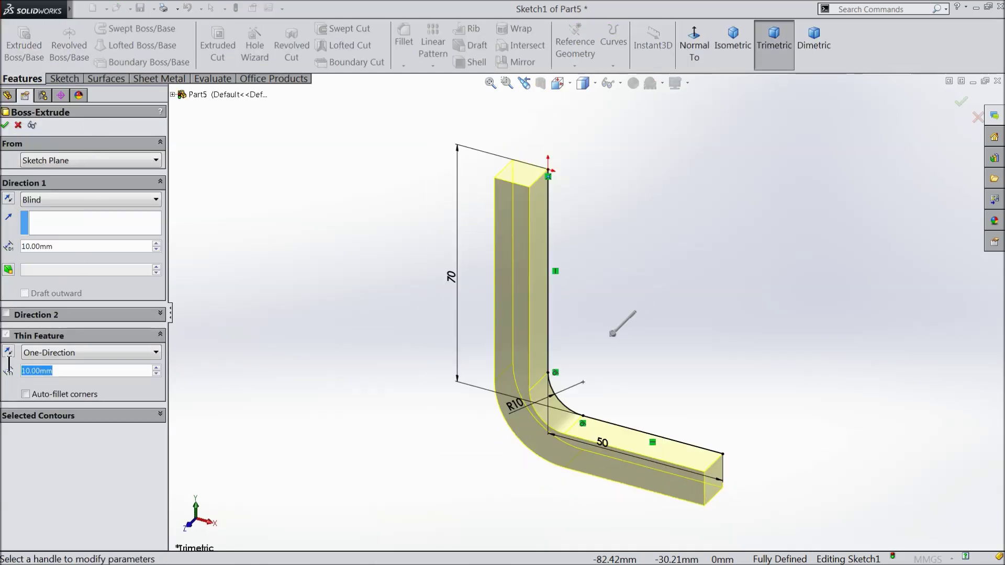
{"action": "type", "text": "3"}
{"action": "key", "text": "Return"}
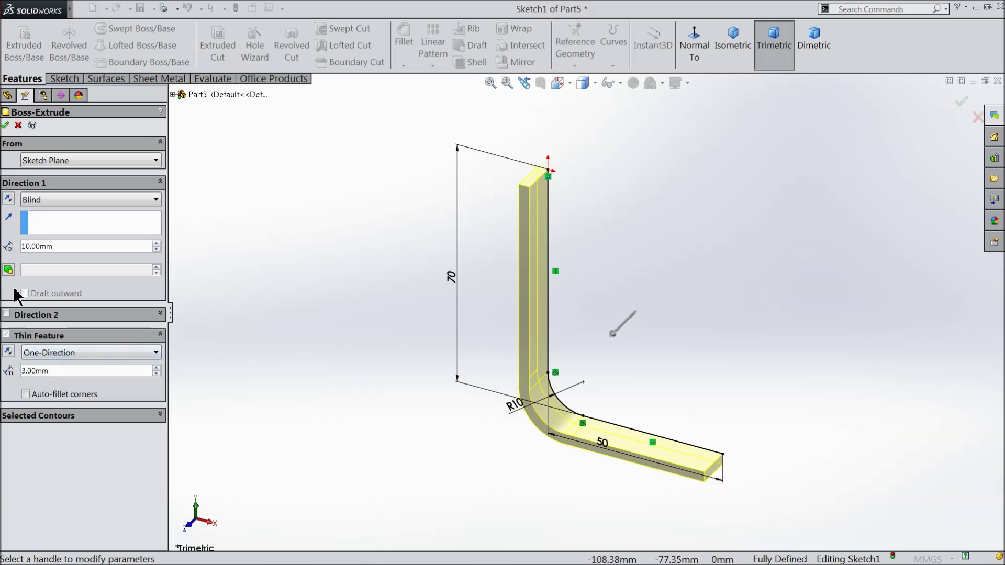
{"action": "left_click", "coordinate": [156, 244]}
{"action": "left_click", "coordinate": [156, 244]}
{"action": "left_click", "coordinate": [156, 244]}
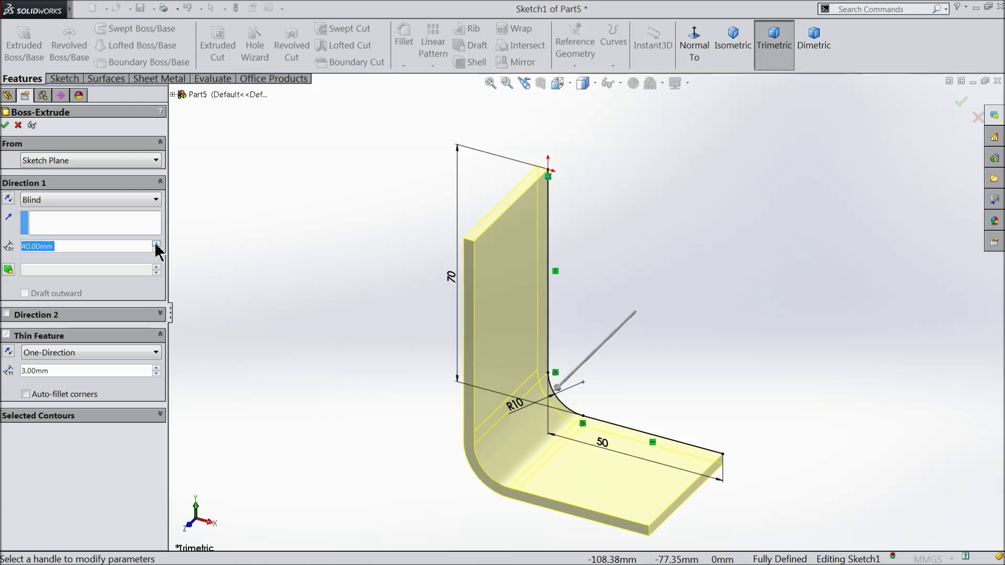
{"action": "left_click", "coordinate": [4, 125]}
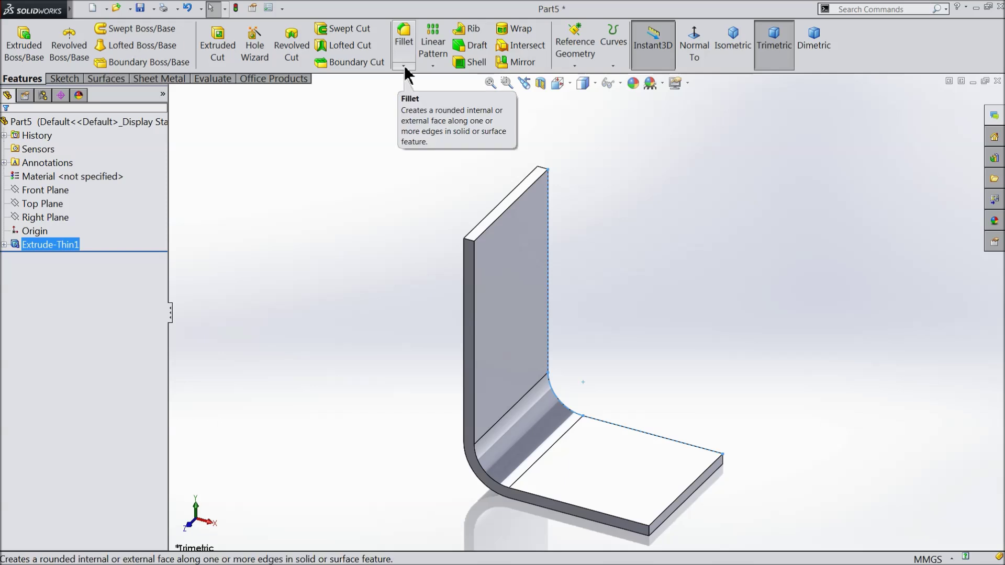
- Fillet the two upright and two base-plate outer corner edges with a 7 mm radius
{"action": "left_click", "coordinate": [404, 32]}
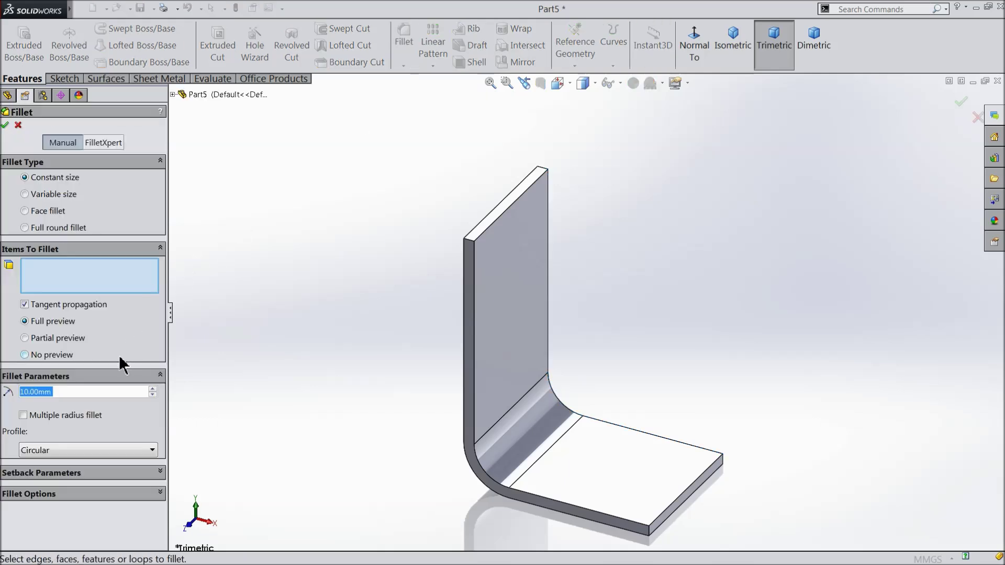
{"action": "type", "text": "7"}
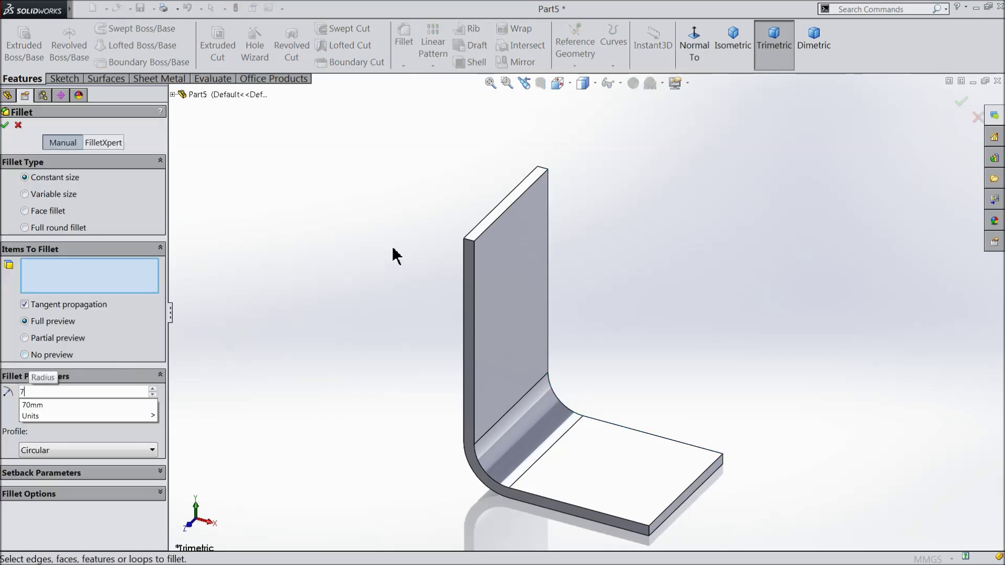
{"action": "left_click", "coordinate": [470, 246]}
{"action": "left_click", "coordinate": [542, 175]}
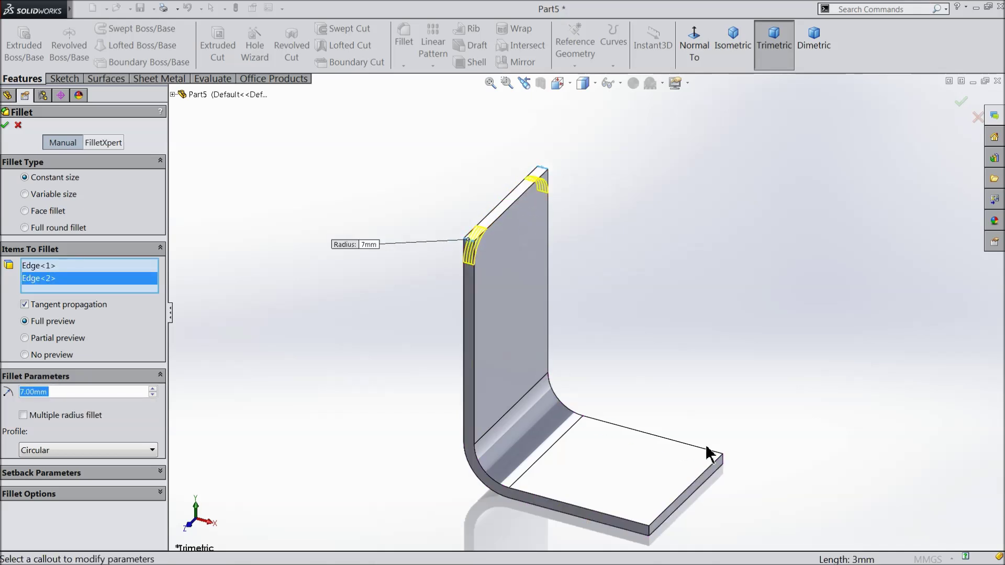
{"action": "left_click", "coordinate": [722, 464]}
{"action": "left_click", "coordinate": [664, 540]}
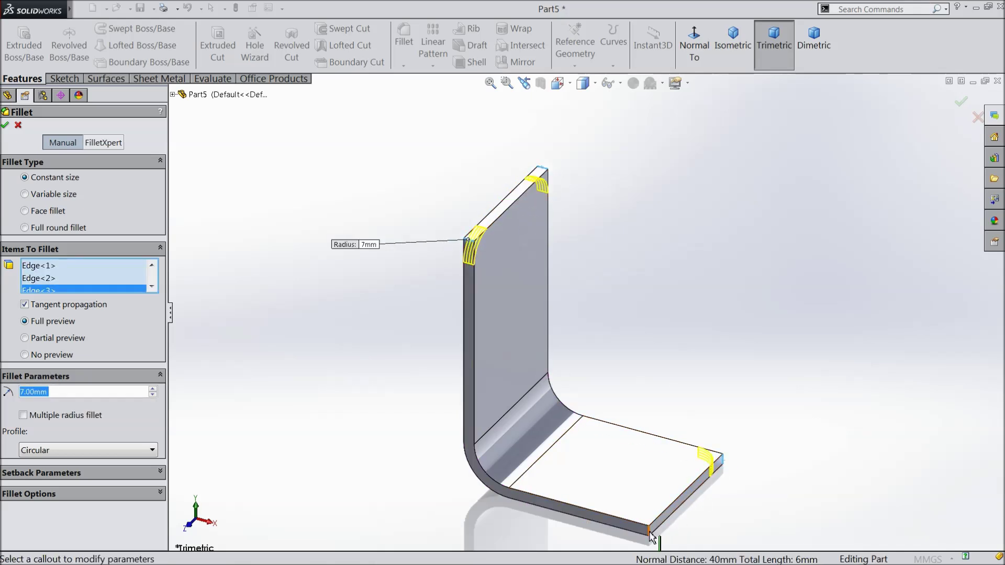
{"action": "left_click", "coordinate": [5, 125]}
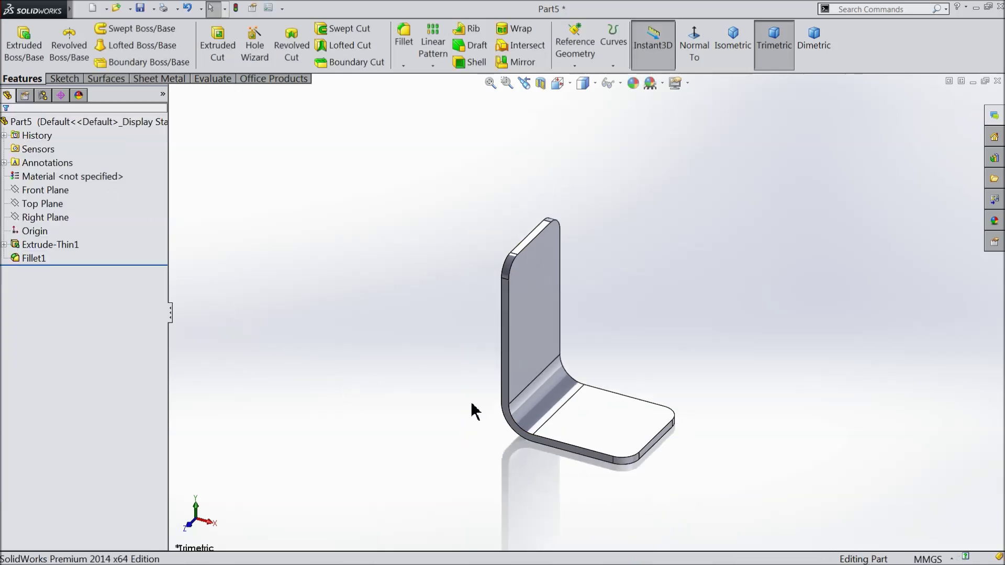
{"action": "scroll", "coordinate": [474, 411], "scroll_direction": "down", "scroll_amount": 2}
- Sketch a straight slot on the upright's face, starting at the top edge midpoint
{"action": "left_click", "coordinate": [562, 266]}
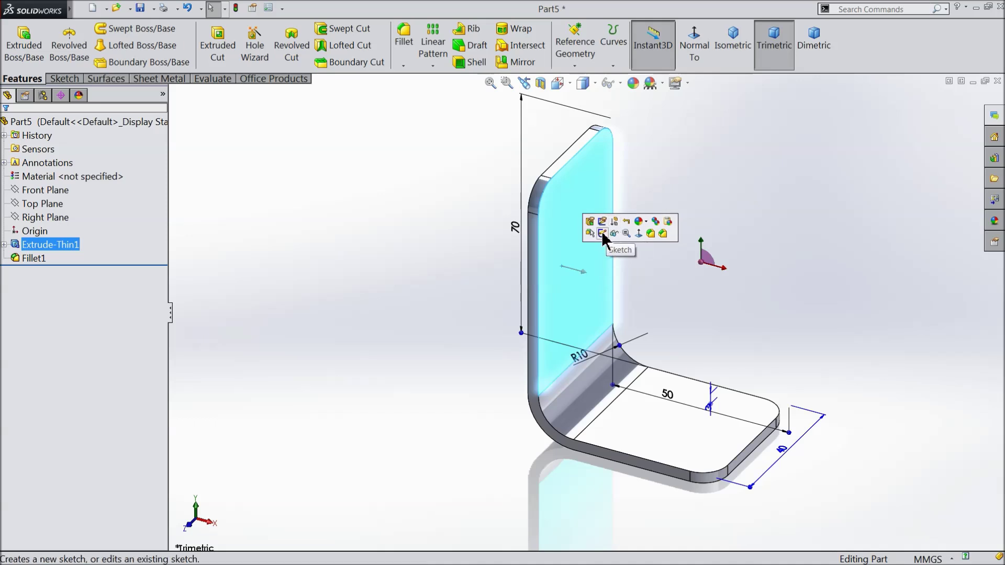
{"action": "left_click", "coordinate": [602, 233]}
{"action": "left_click", "coordinate": [576, 49]}
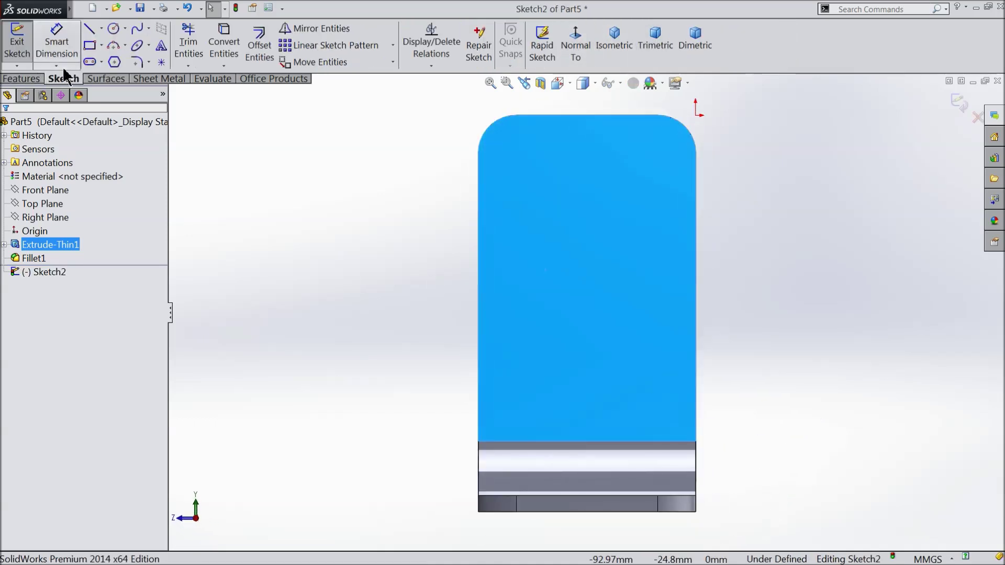
{"action": "left_click", "coordinate": [90, 63]}
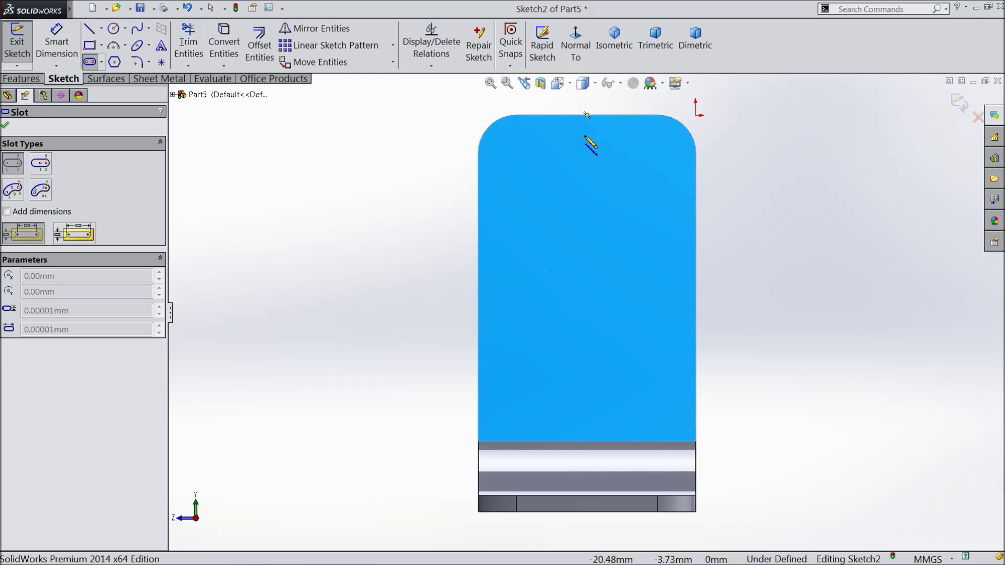
{"action": "left_click", "coordinate": [587, 115]}
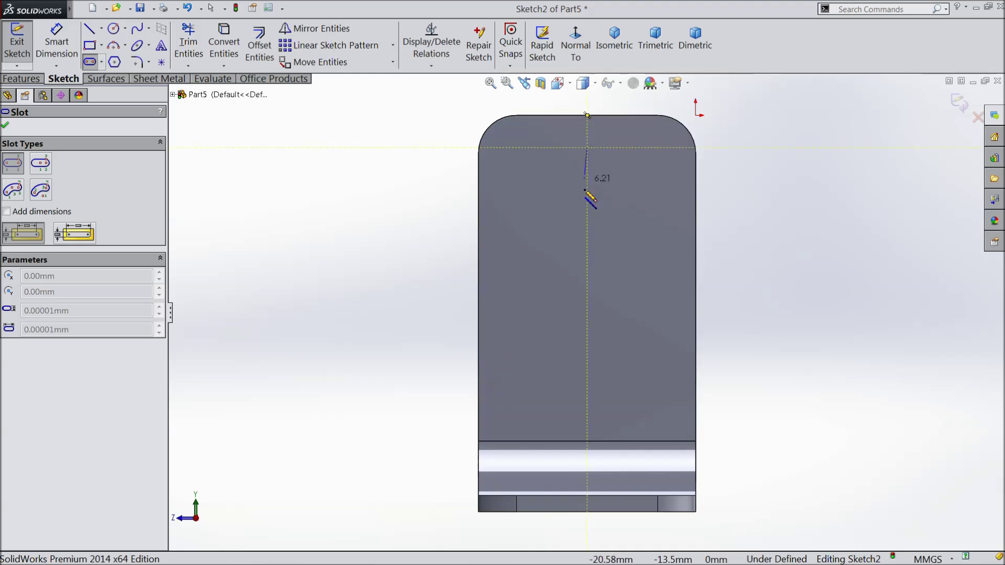
{"action": "left_click", "coordinate": [588, 236]}
{"action": "left_click", "coordinate": [568, 241]}
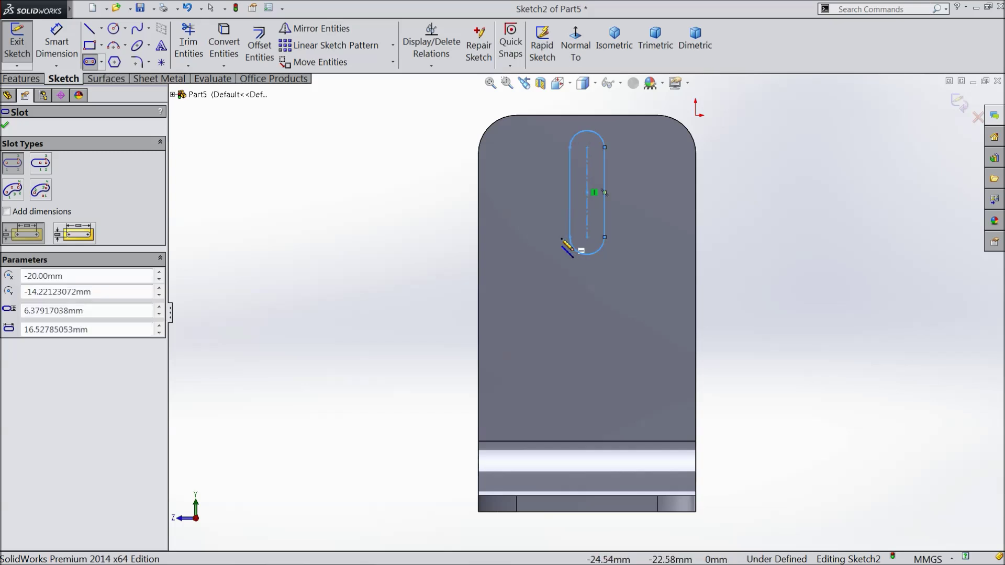
- Cut the upright slot with Extruded Cut set to Through All
{"action": "left_click", "coordinate": [26, 79]}
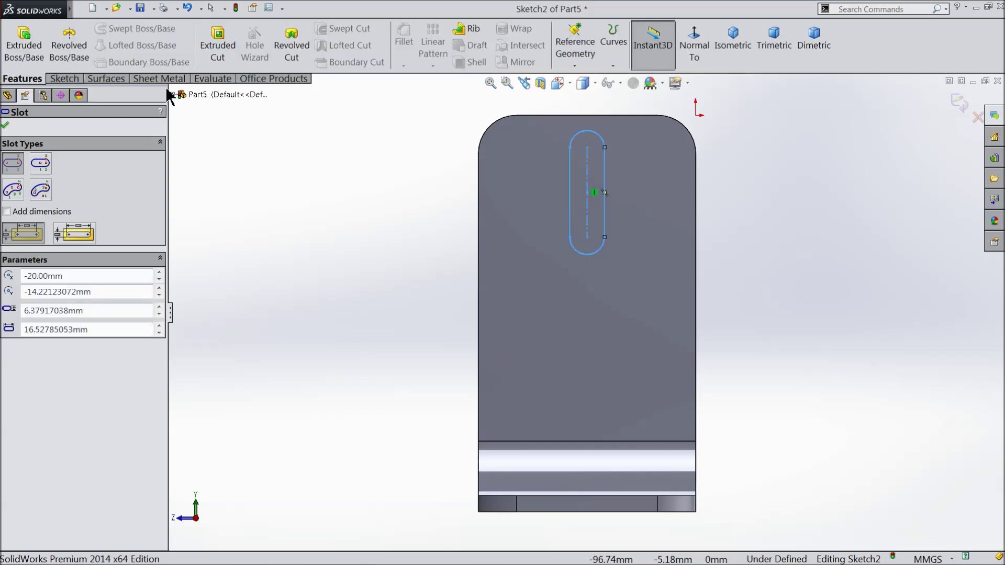
{"action": "left_click", "coordinate": [218, 51]}
{"action": "left_click", "coordinate": [40, 201]}
{"action": "left_click", "coordinate": [43, 220]}
{"action": "left_click", "coordinate": [6, 125]}
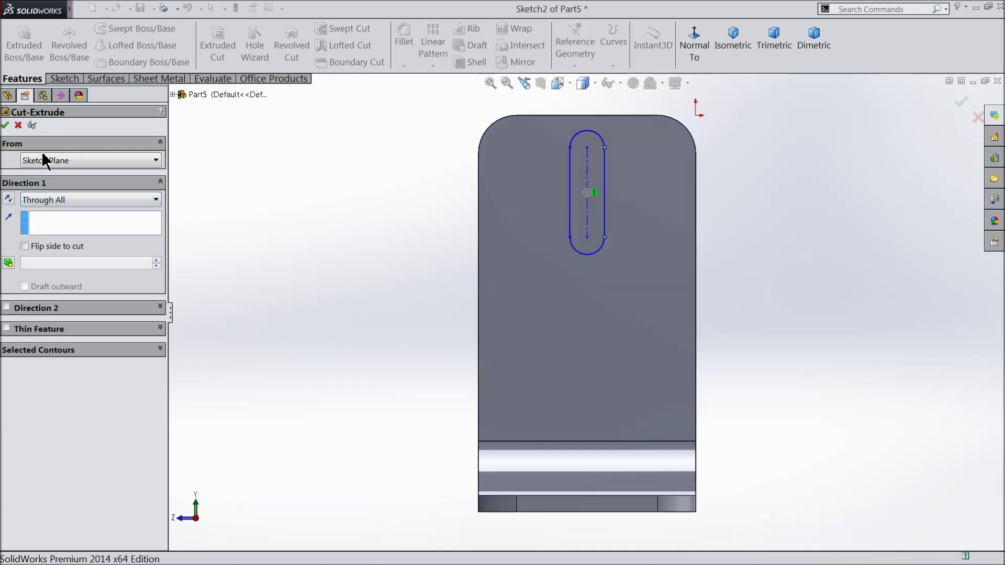
{"action": "middle_click_drag", "start_coordinate": [312, 265], "coordinate": [370, 359]}
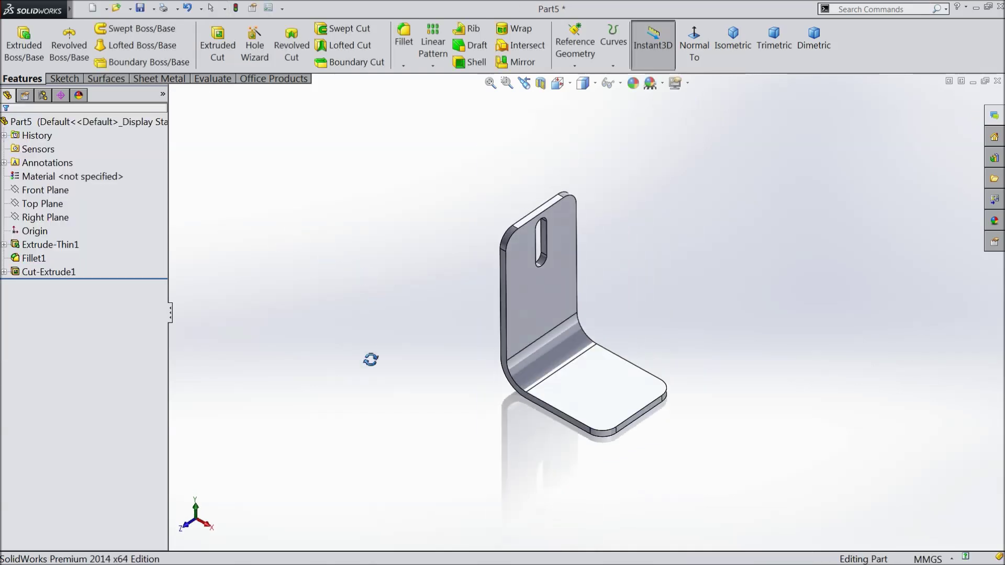
- Sketch a straight slot on the bottom flange face, starting at the flange edge midpoint
{"action": "scroll", "coordinate": [572, 340], "scroll_direction": "down", "scroll_amount": 3}
{"action": "left_click", "coordinate": [639, 400]}
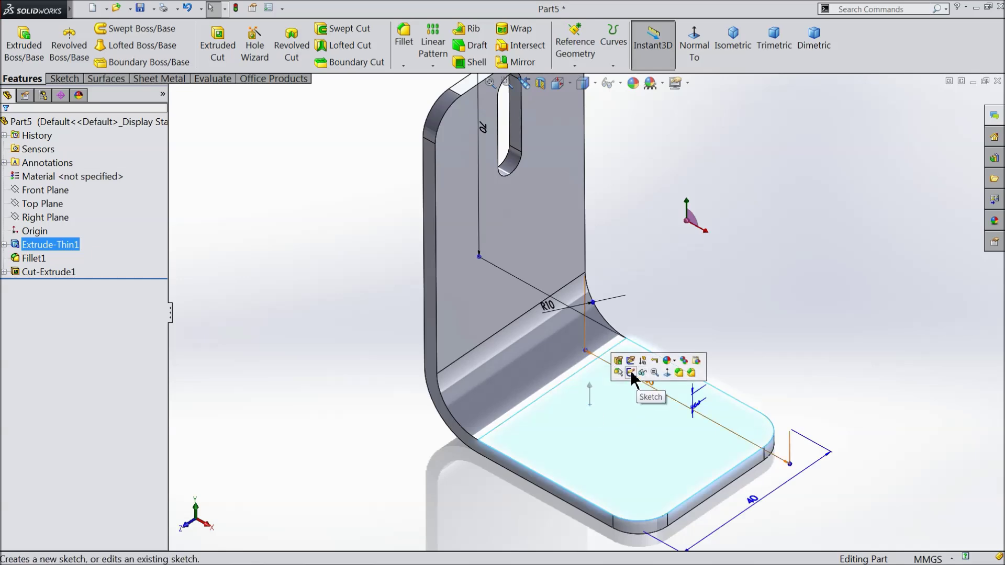
{"action": "left_click", "coordinate": [631, 371]}
{"action": "left_click", "coordinate": [576, 47]}
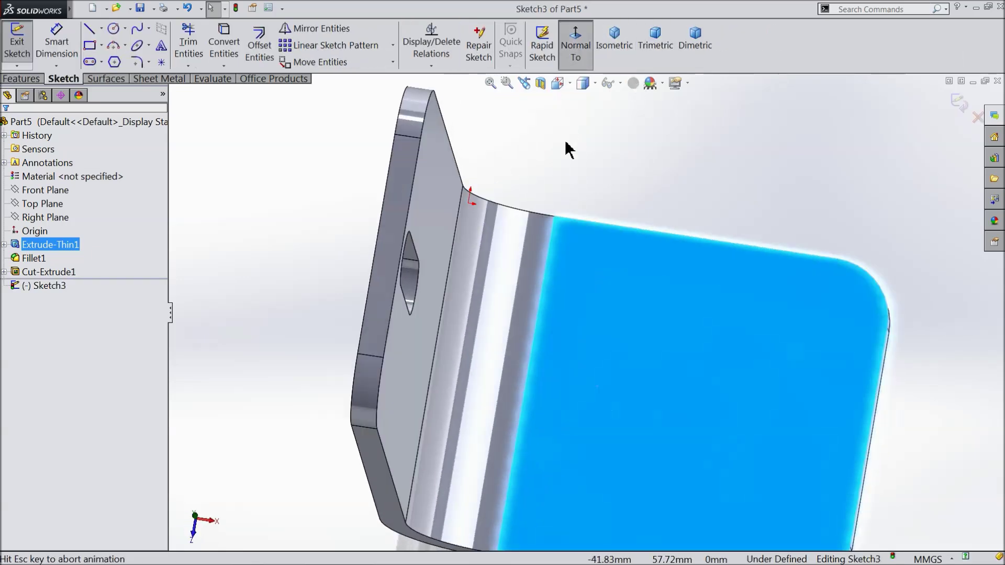
{"action": "left_click", "coordinate": [90, 61]}
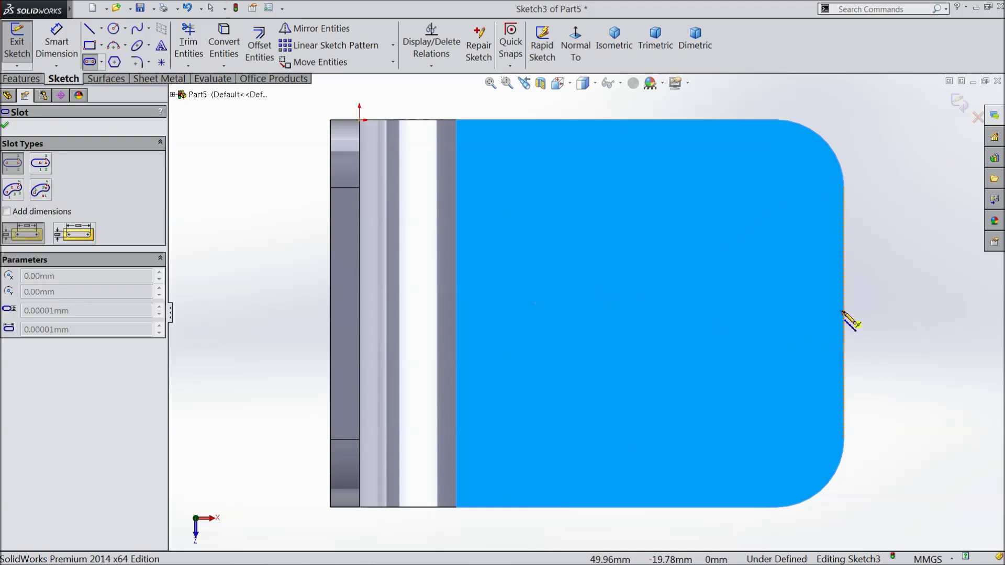
{"action": "left_click", "coordinate": [843, 314]}
{"action": "left_click", "coordinate": [612, 314]}
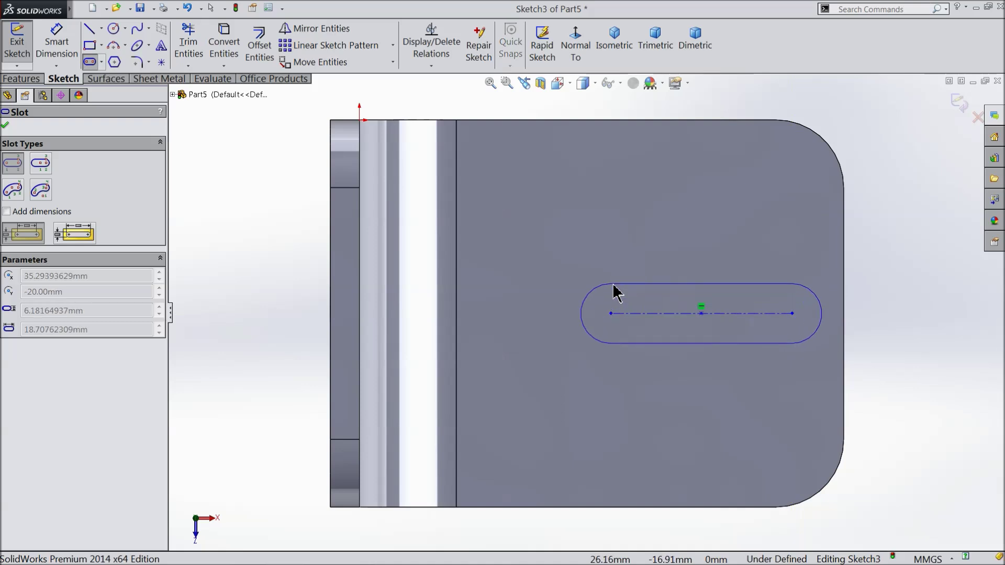
{"action": "left_click", "coordinate": [613, 286]}
- Cut the flange slot with Extruded Cut set to Through All
{"action": "left_click", "coordinate": [38, 78]}
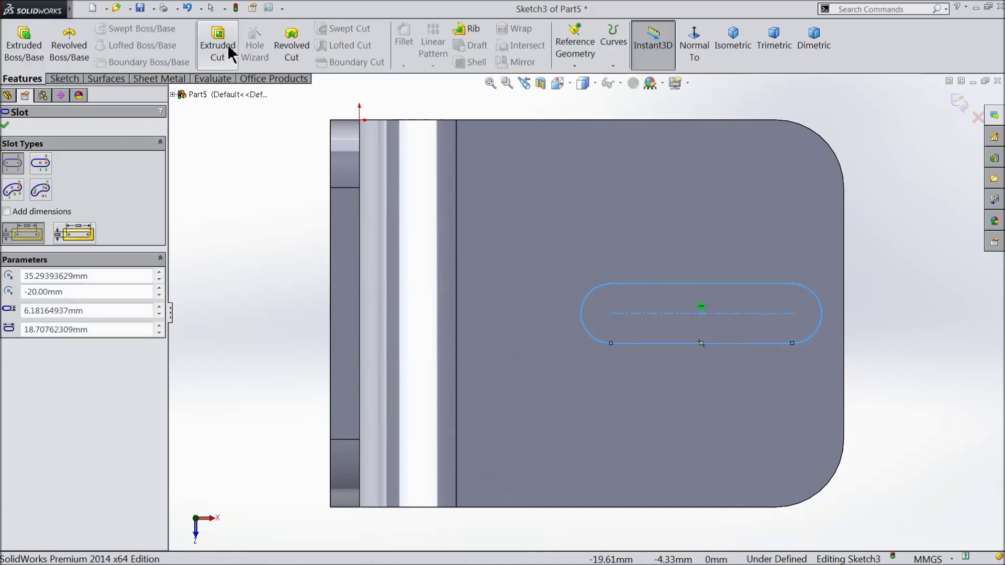
{"action": "left_click", "coordinate": [217, 44]}
{"action": "left_click", "coordinate": [32, 199]}
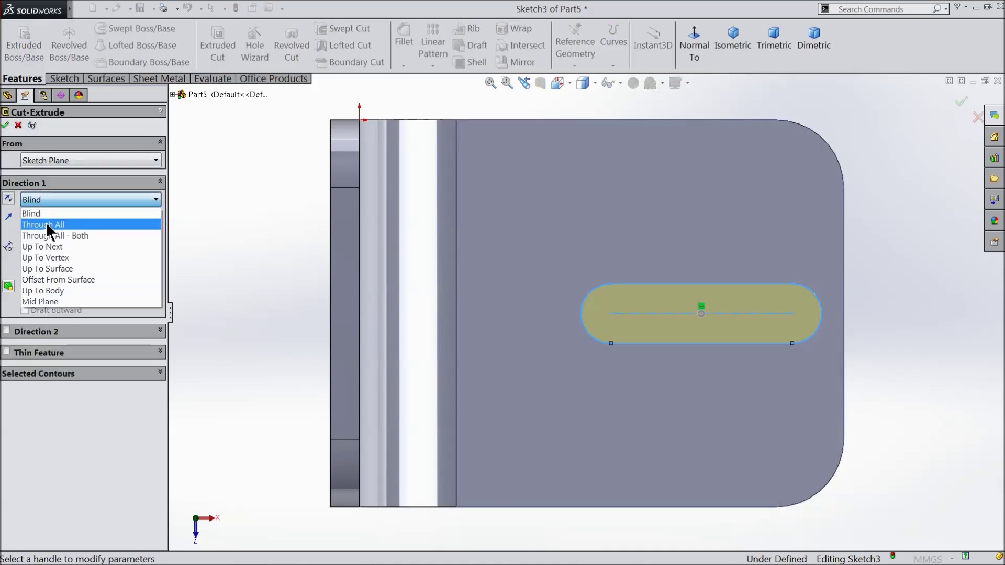
{"action": "left_click", "coordinate": [34, 220]}
{"action": "left_click", "coordinate": [6, 126]}
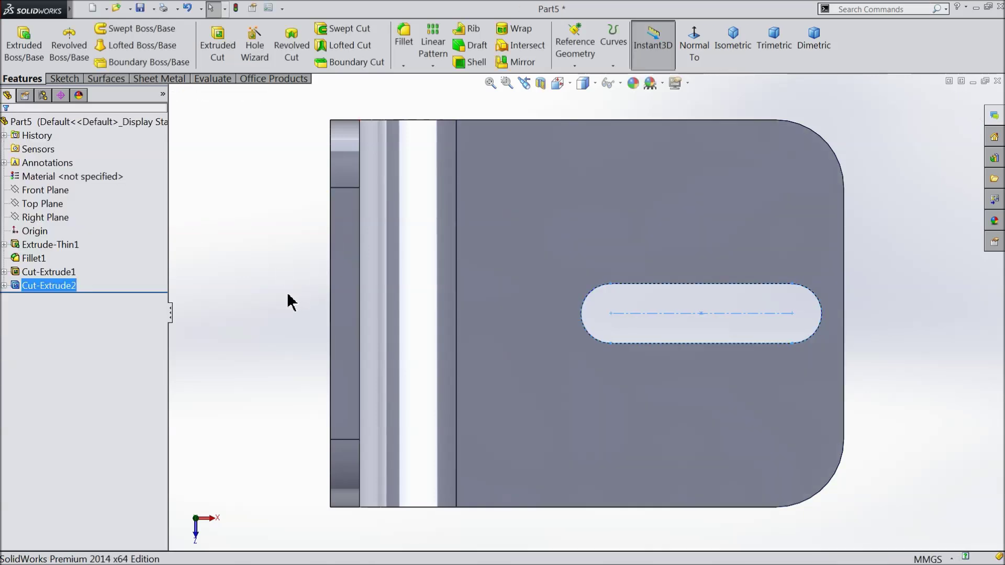
- Show the bracket in isometric view on a Plain White scene background
{"action": "left_click", "coordinate": [733, 46]}
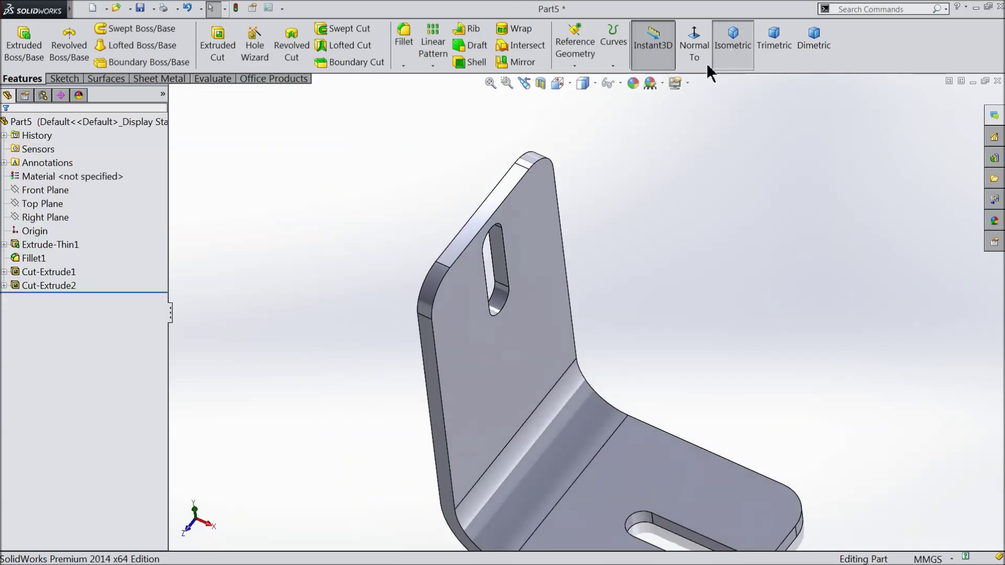
{"action": "scroll", "coordinate": [607, 320], "scroll_direction": "down", "scroll_amount": 1}
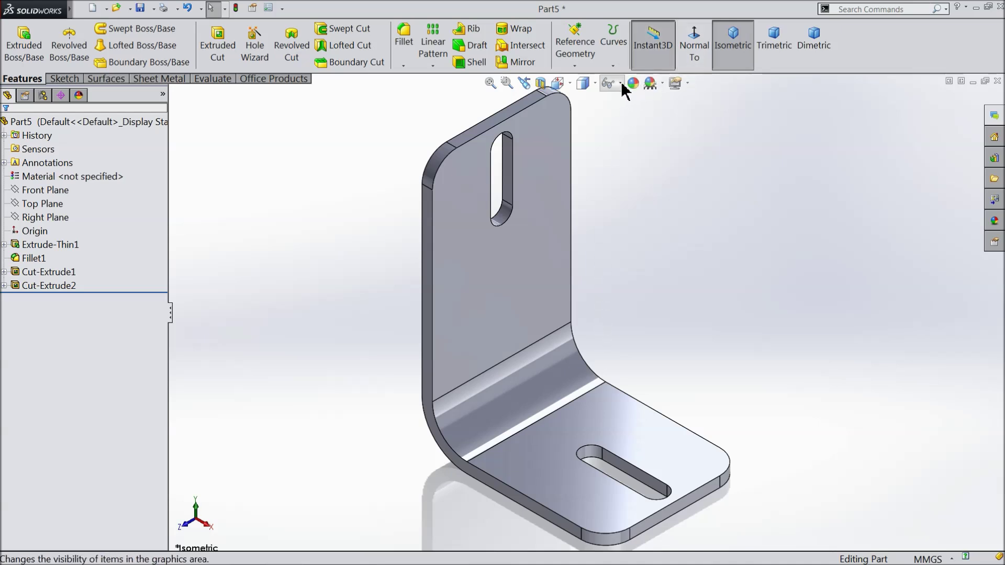
{"action": "left_click", "coordinate": [663, 83]}
{"action": "left_click", "coordinate": [695, 38]}
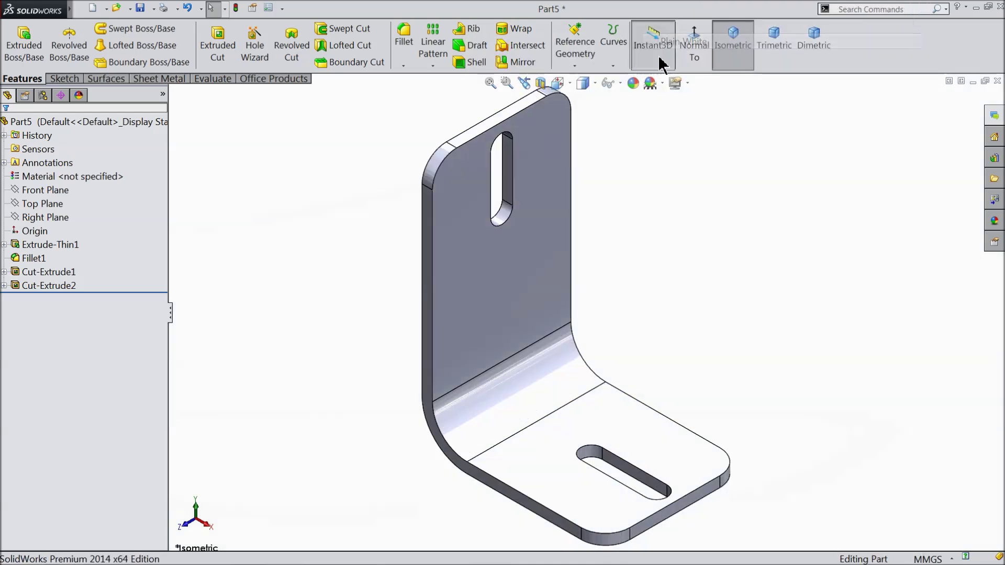
{"action": "middle_click_drag", "start_coordinate": [628, 278], "coordinate": [628, 256]}
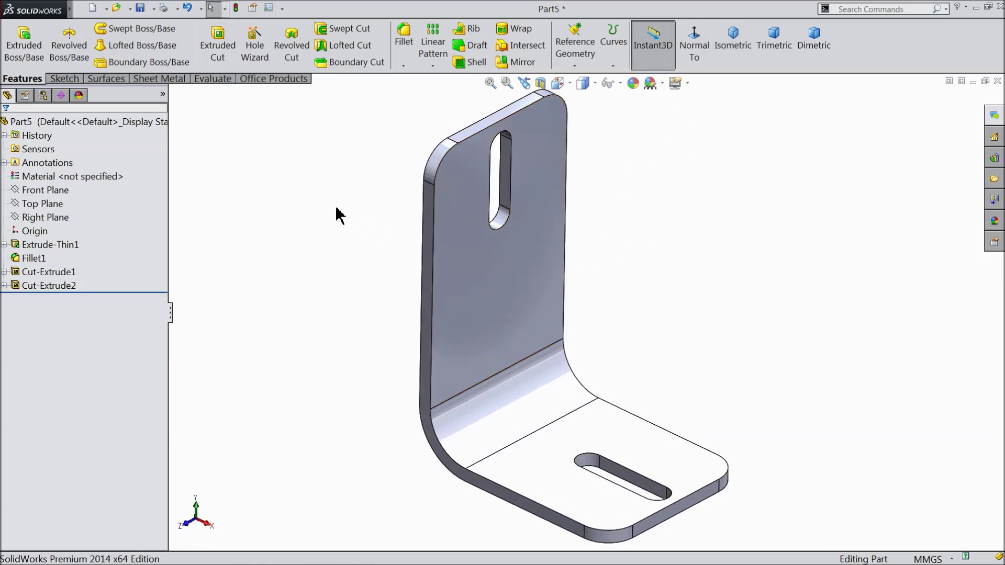
- Enable the SolidWorks Simulation add-in in the Add-Ins dialog
{"action": "left_click", "coordinate": [283, 9]}
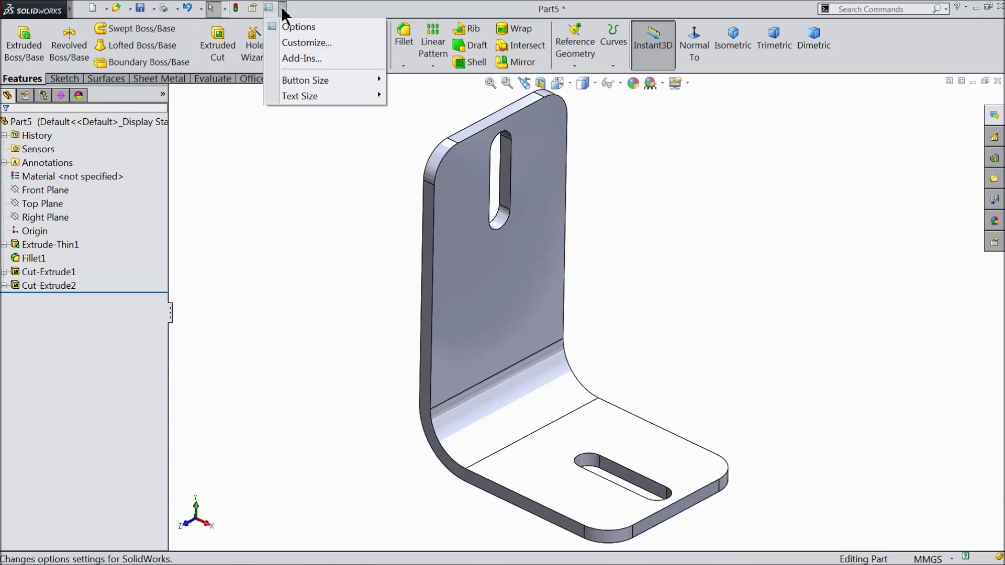
{"action": "left_click", "coordinate": [301, 58]}
{"action": "left_click", "coordinate": [403, 274]}
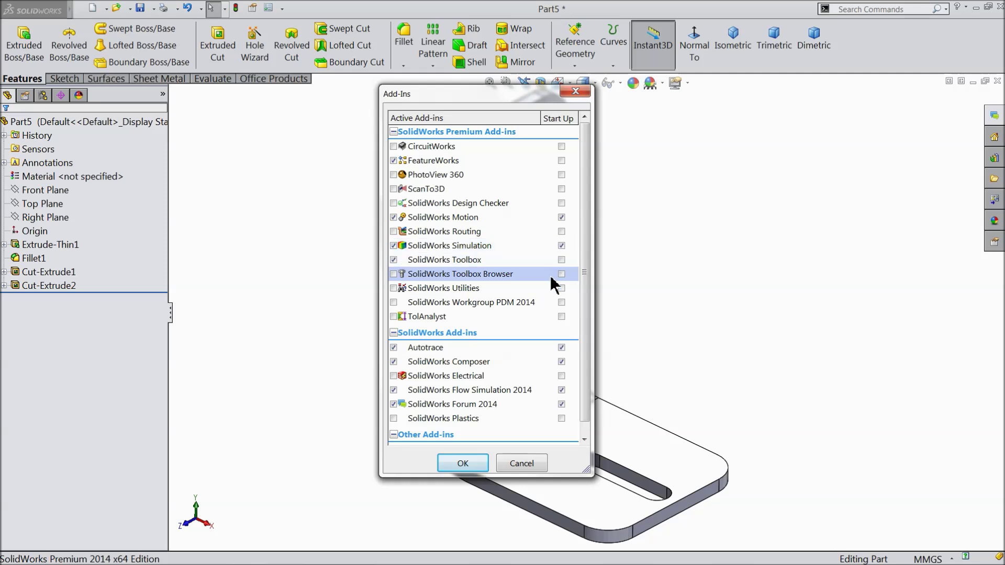
{"action": "left_click", "coordinate": [463, 463]}
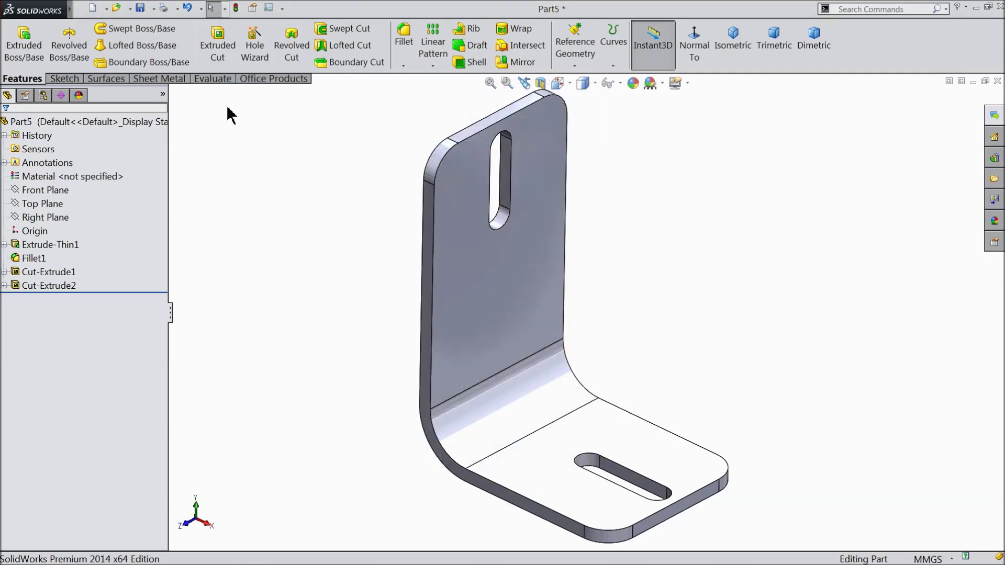
- Display the Simulation tab in the CommandManager
{"action": "mouse_move", "coordinate": [72, 16]}
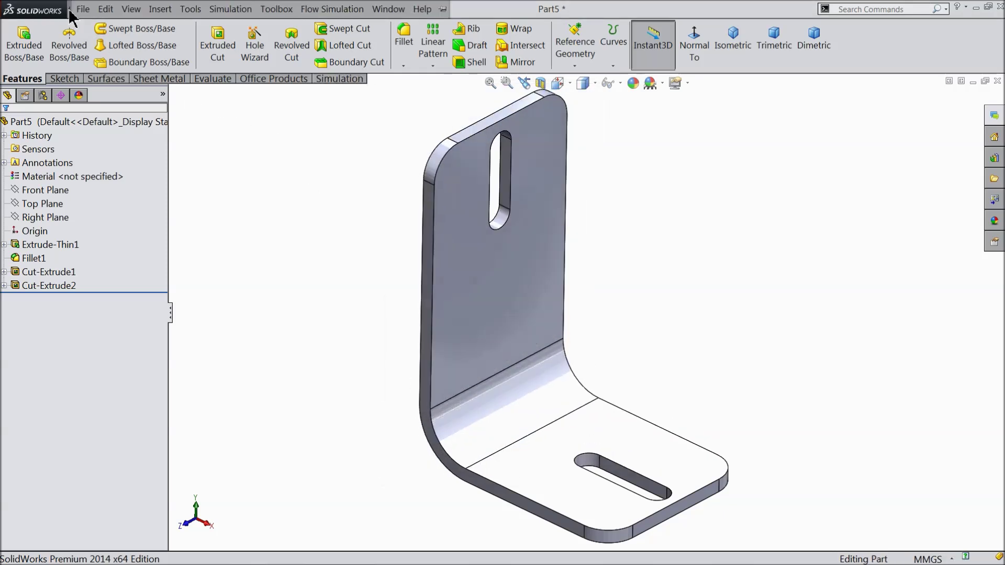
{"action": "left_click", "coordinate": [339, 11]}
{"action": "mouse_move", "coordinate": [234, 11]}
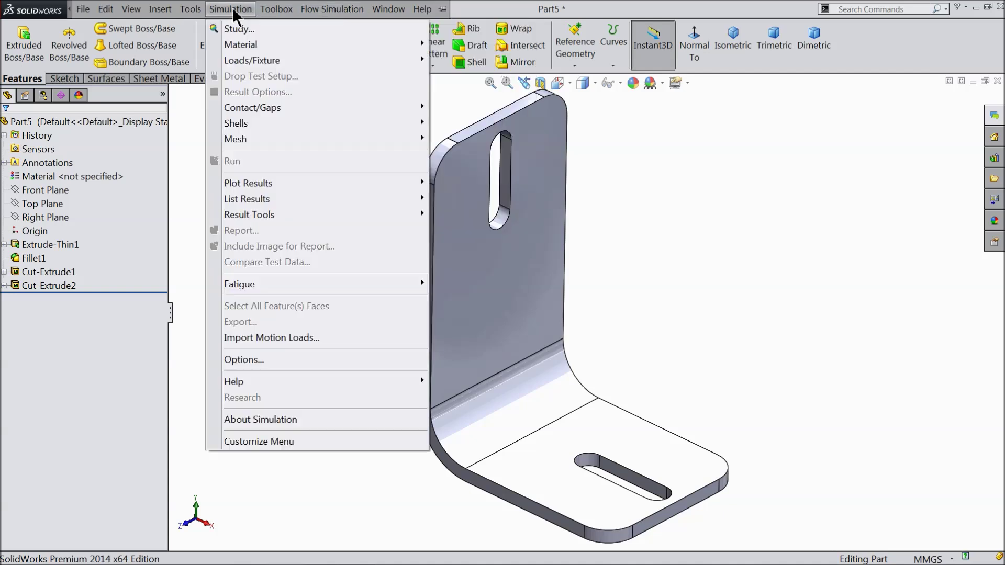
{"action": "left_click", "coordinate": [189, 137]}
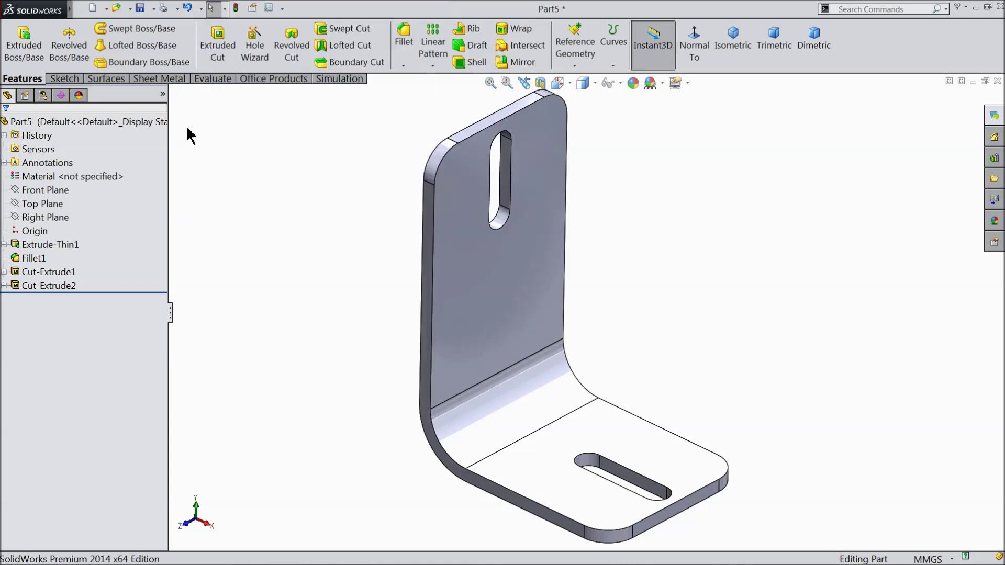
{"action": "right_click", "coordinate": [217, 78]}
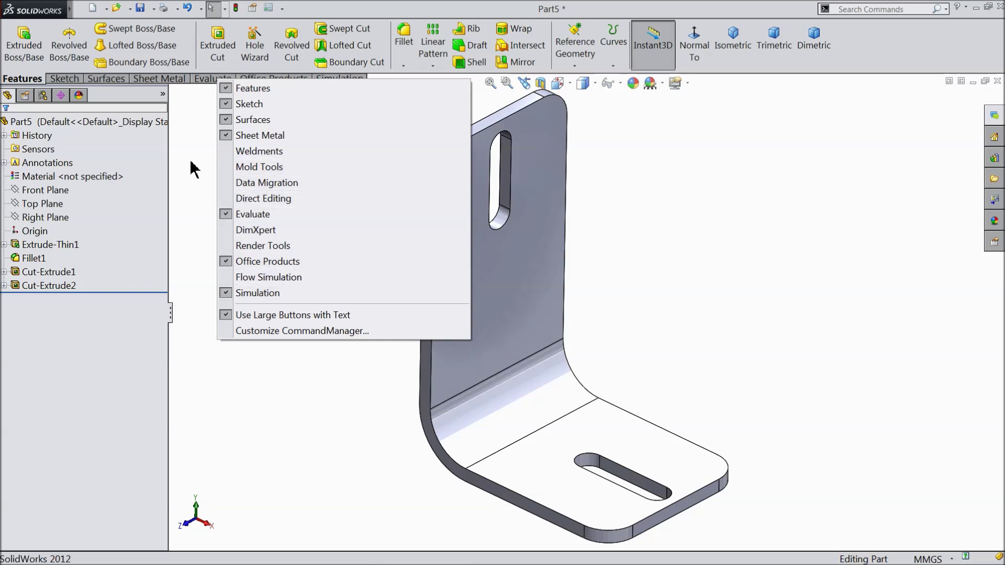
{"action": "key", "text": "Escape"}
{"action": "left_click", "coordinate": [339, 79]}
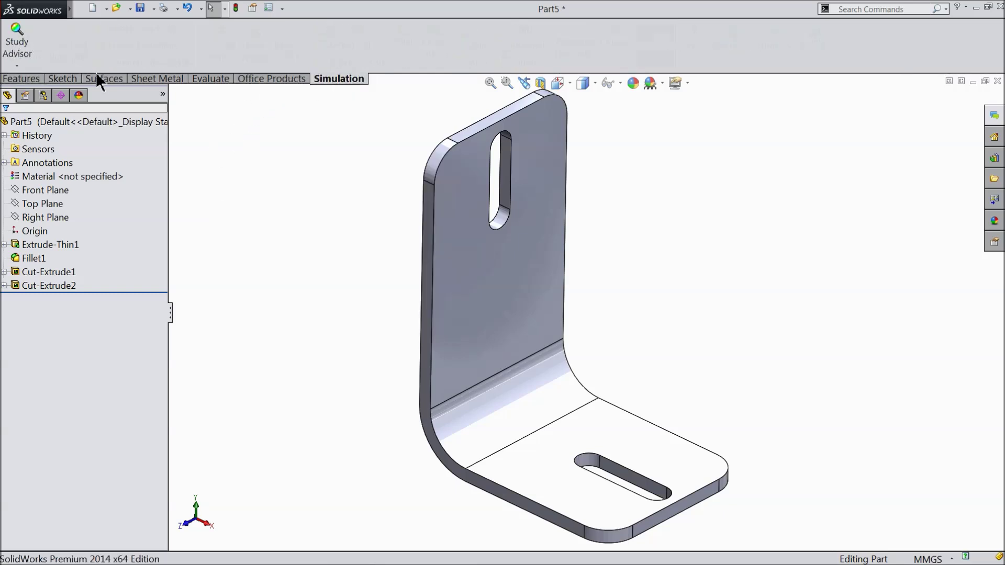
- Create a new static study named Load from Study Advisor
{"action": "left_click", "coordinate": [17, 65]}
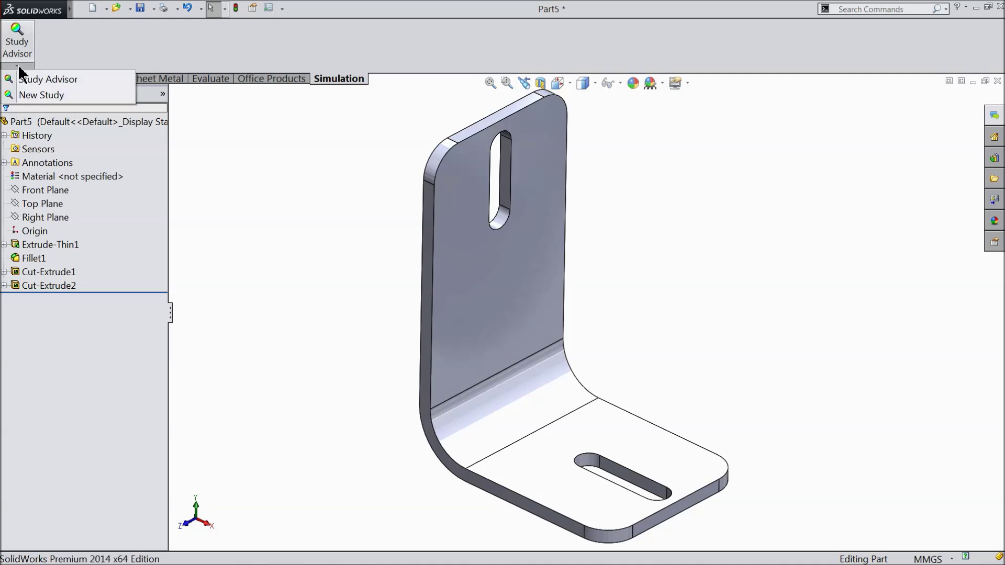
{"action": "left_click", "coordinate": [39, 96]}
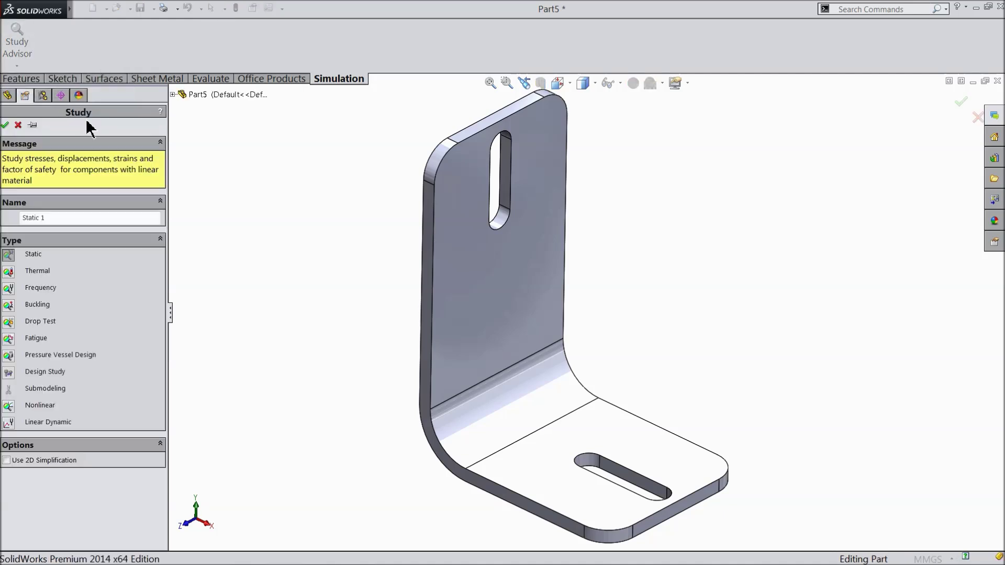
{"action": "left_click", "coordinate": [55, 222]}
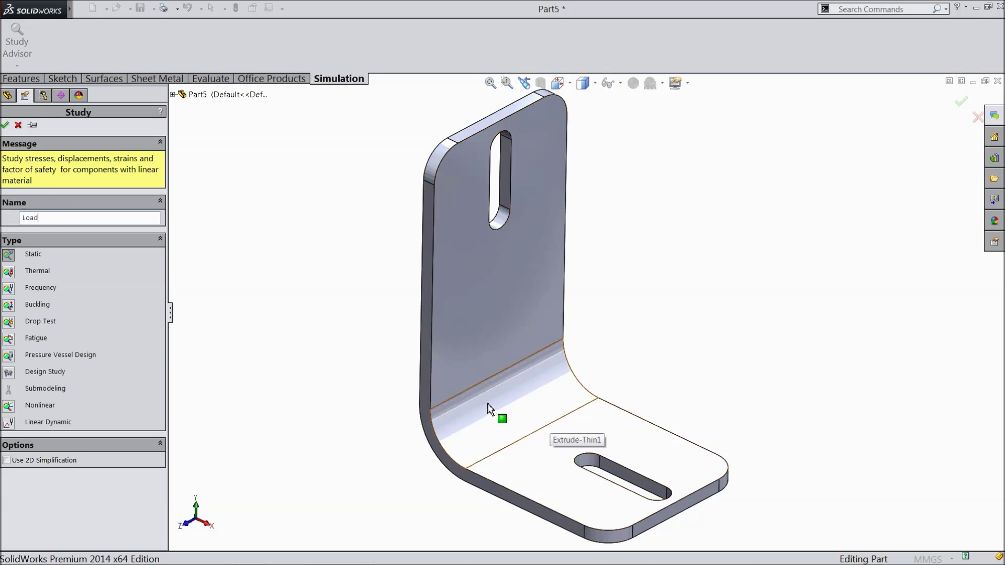
{"action": "left_click", "coordinate": [7, 126]}
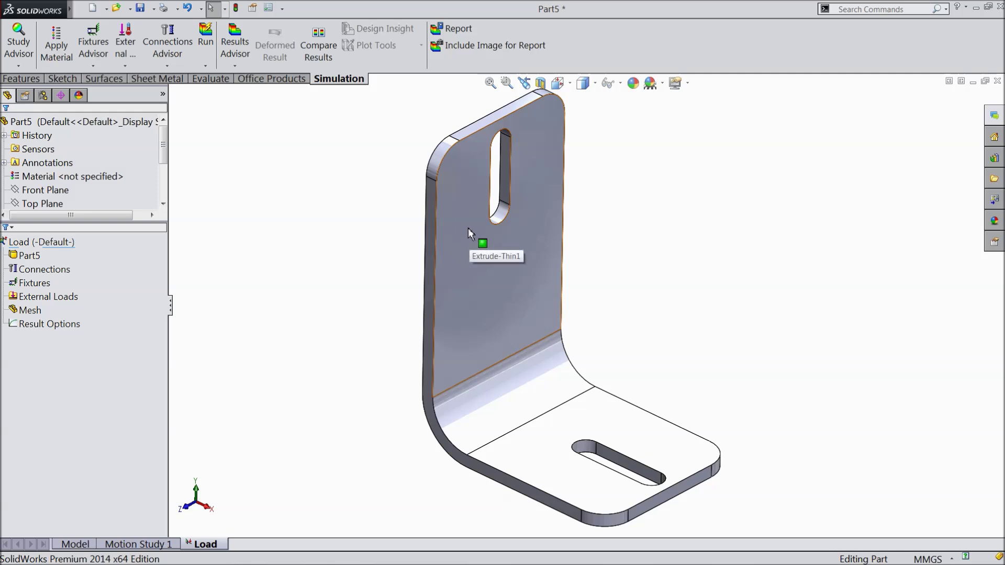
- Apply Plain Carbon Steel to the Part5 body from the material library, then close it
{"action": "left_click", "coordinate": [41, 244]}
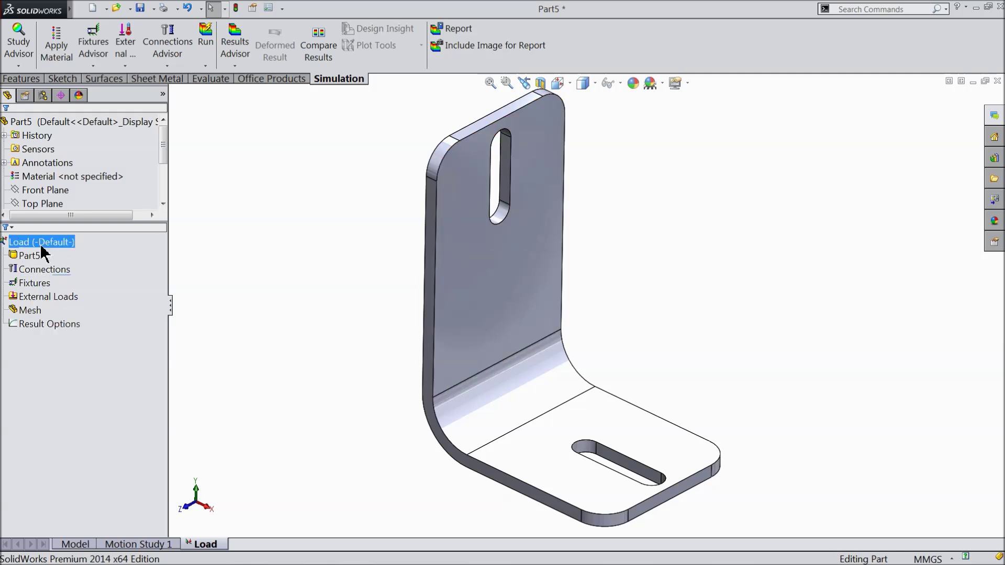
{"action": "left_click", "coordinate": [32, 269]}
{"action": "left_click", "coordinate": [29, 261]}
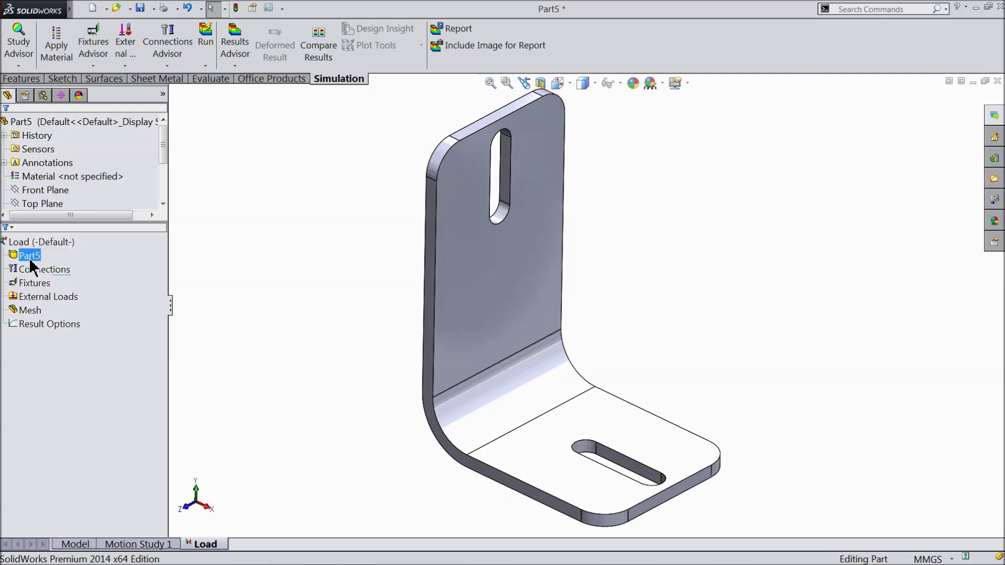
{"action": "right_click", "coordinate": [32, 262]}
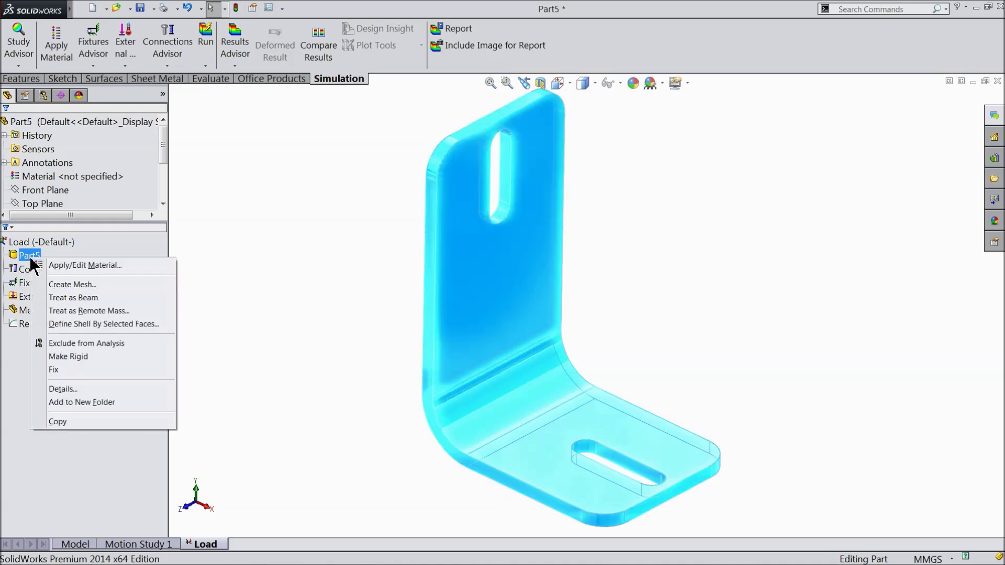
{"action": "left_click", "coordinate": [96, 266]}
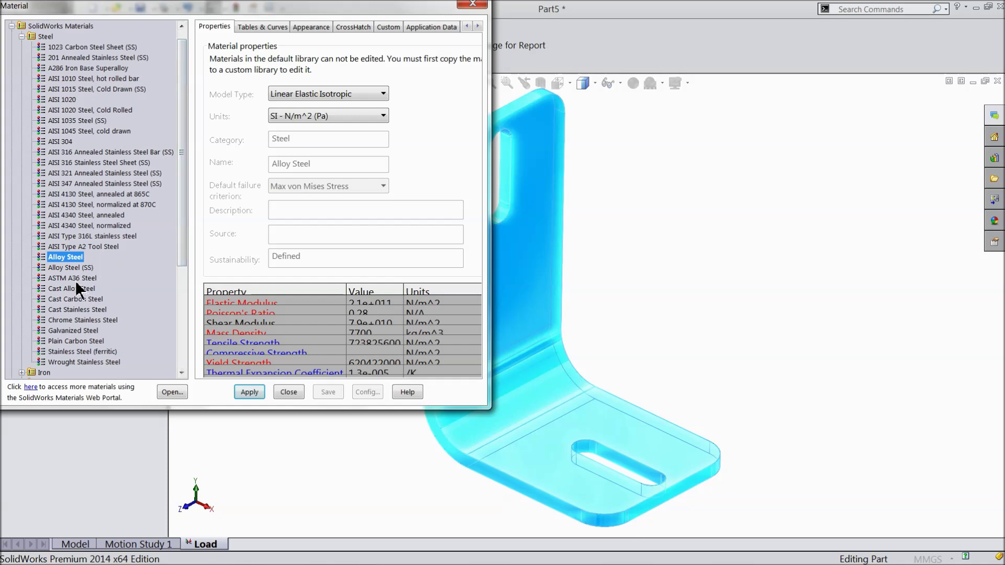
{"action": "left_click", "coordinate": [79, 342]}
{"action": "left_click", "coordinate": [249, 392]}
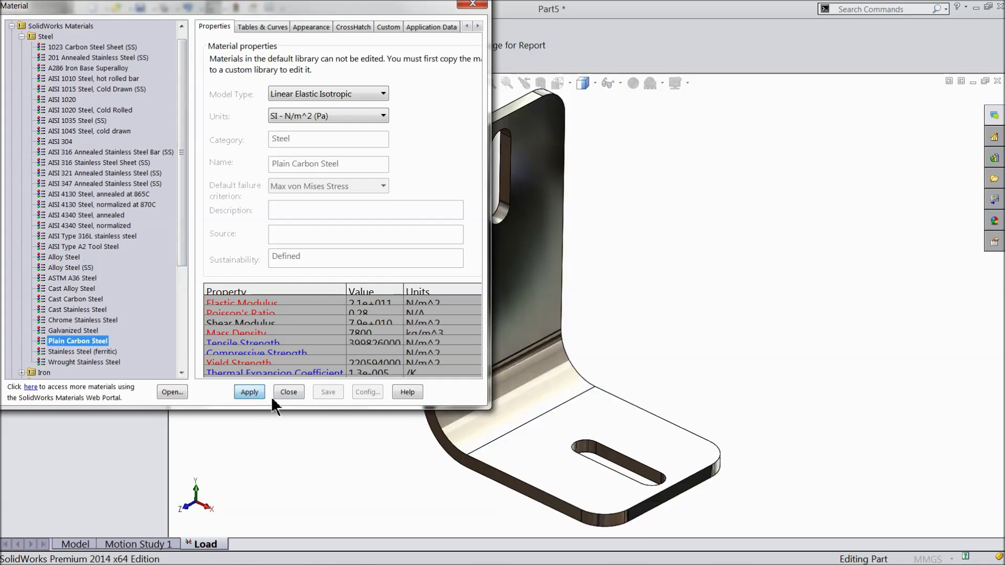
{"action": "left_click", "coordinate": [288, 393]}
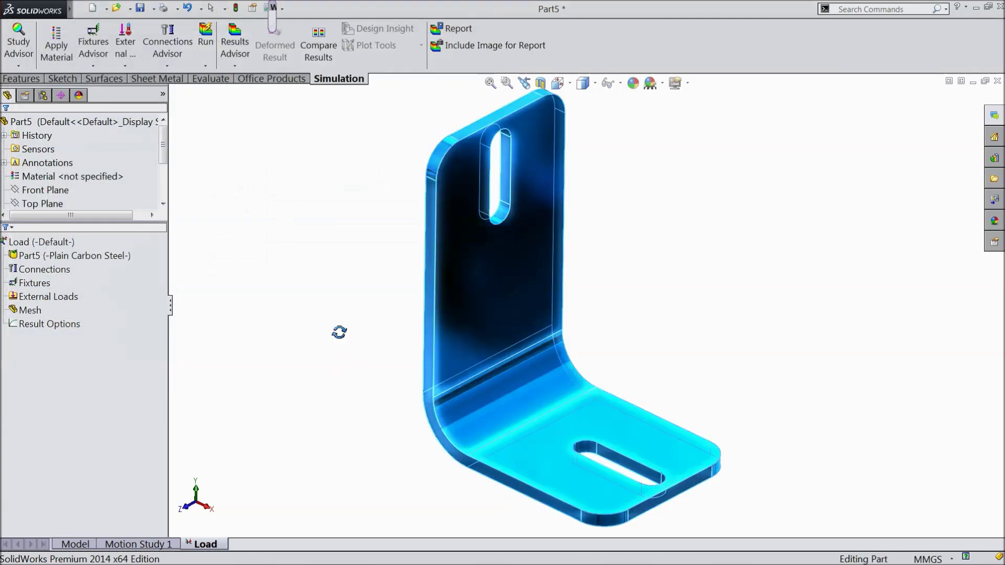
{"action": "middle_click_drag", "start_coordinate": [332, 326], "coordinate": [328, 300]}
- Add a Fixed Geometry restraint on the back face of the upright leg
{"action": "left_click", "coordinate": [76, 281]}
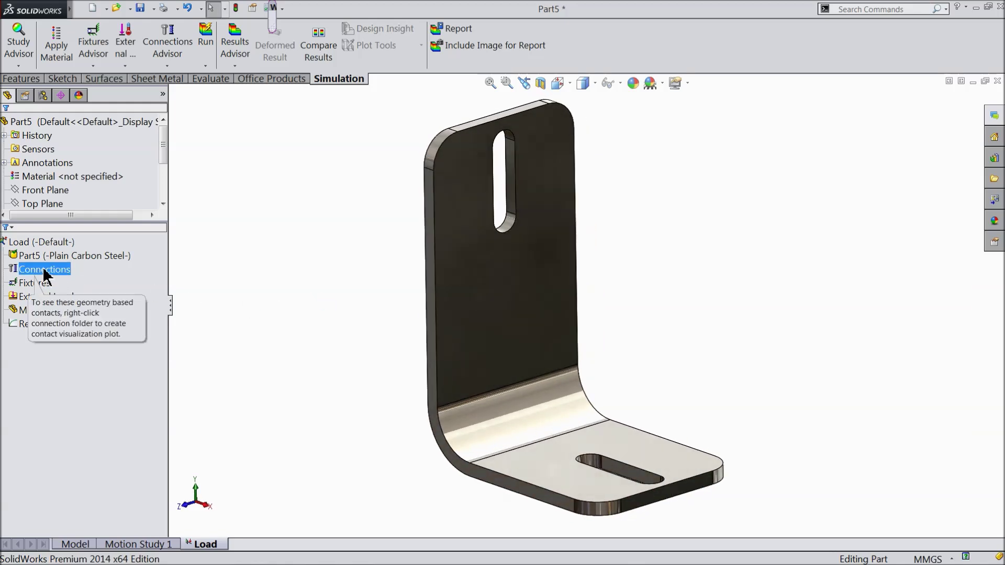
{"action": "right_click", "coordinate": [34, 285]}
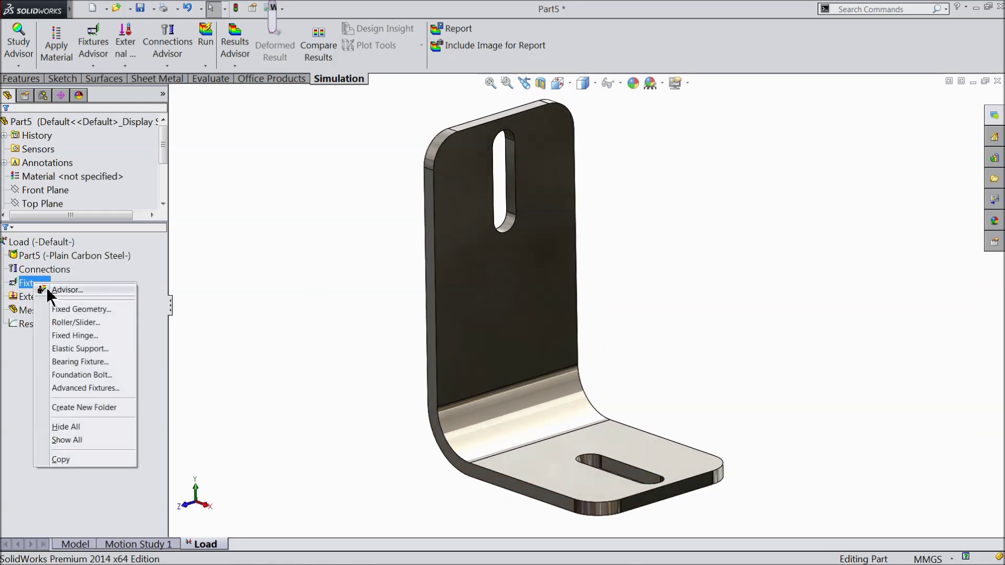
{"action": "left_click", "coordinate": [89, 309]}
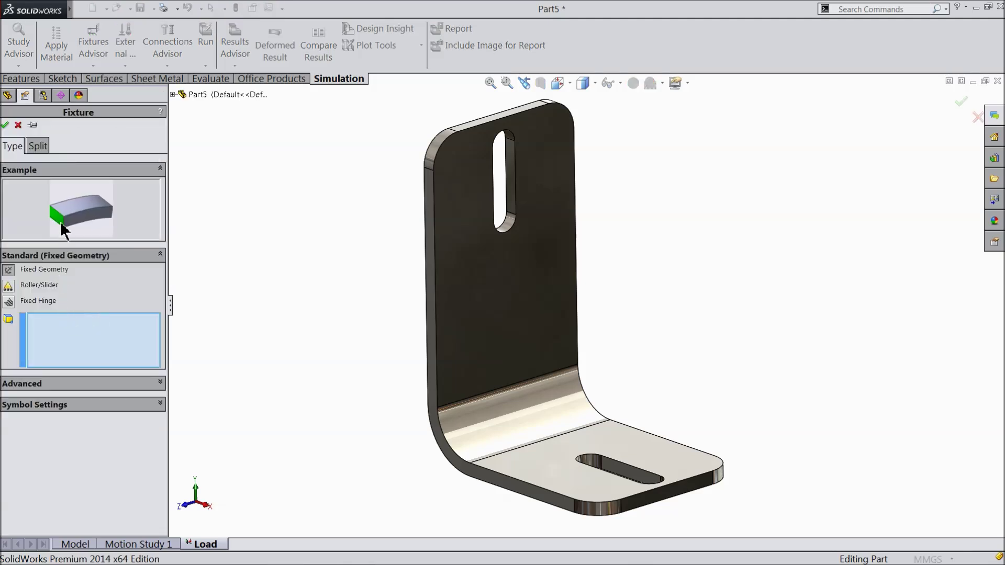
{"action": "middle_click_drag", "start_coordinate": [283, 281], "coordinate": [403, 310]}
{"action": "left_click", "coordinate": [457, 313]}
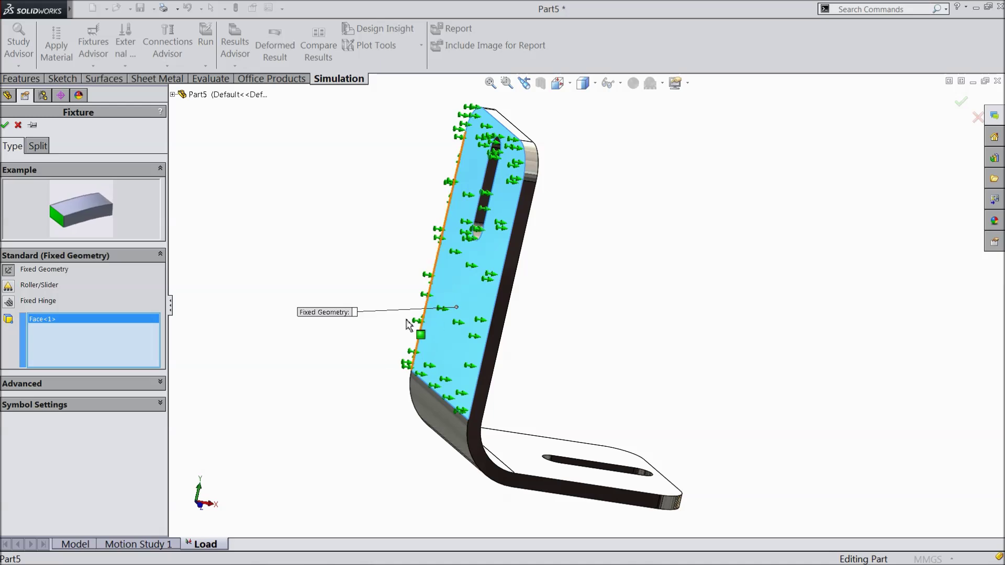
{"action": "middle_click_drag", "start_coordinate": [347, 343], "coordinate": [347, 403]}
{"action": "left_click", "coordinate": [4, 125]}
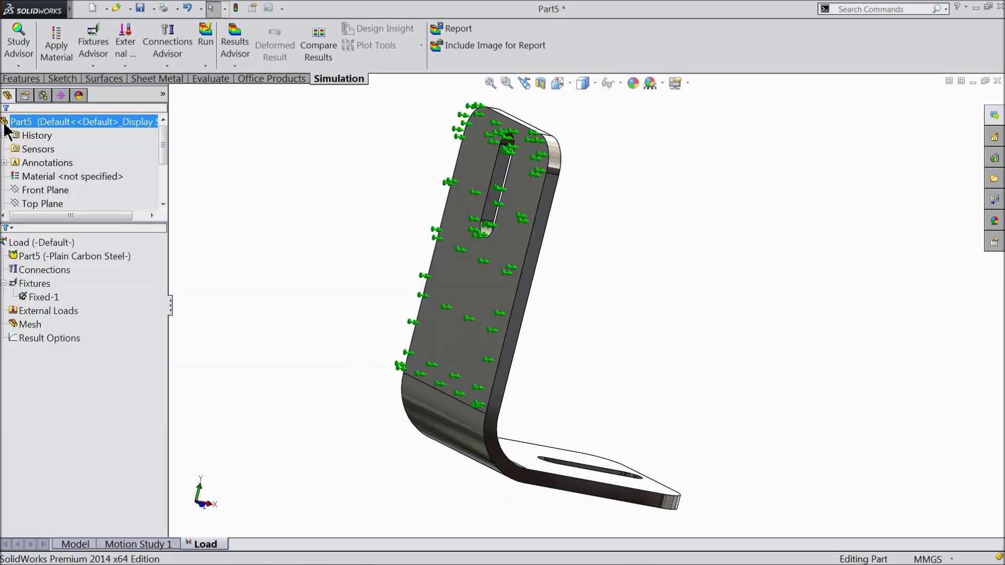
{"action": "mouse_move", "coordinate": [350, 320]}
{"action": "middle_mouse_down"}
{"action": "mouse_move", "coordinate": [294, 285]}
{"action": "mouse_move", "coordinate": [292, 257]}
{"action": "mouse_move", "coordinate": [258, 314]}
{"action": "mouse_move", "coordinate": [288, 321]}
{"action": "middle_mouse_up"}
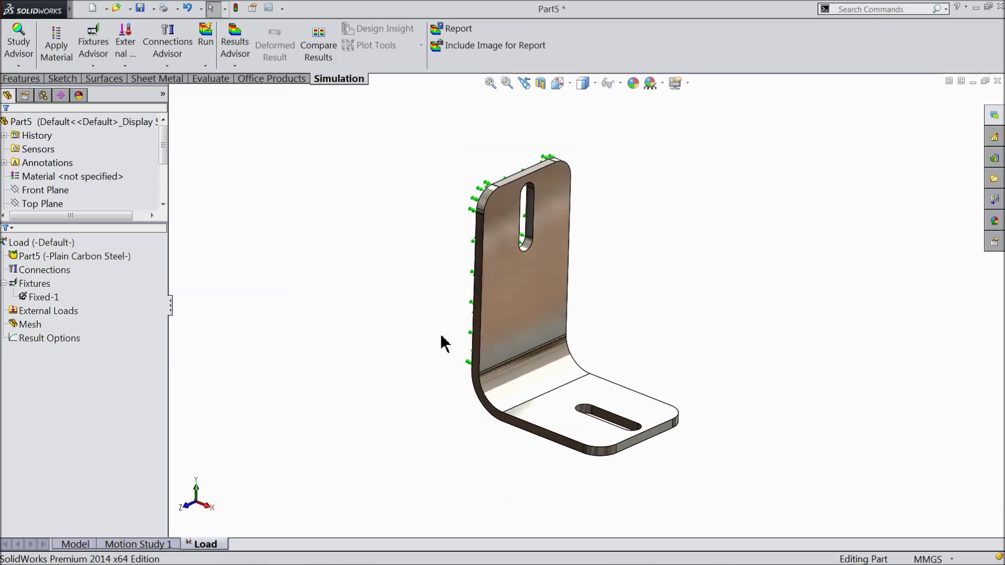
- Review the flange face and Fixed-1, collapse Fixtures and select External Loads
{"action": "left_click", "coordinate": [583, 438]}
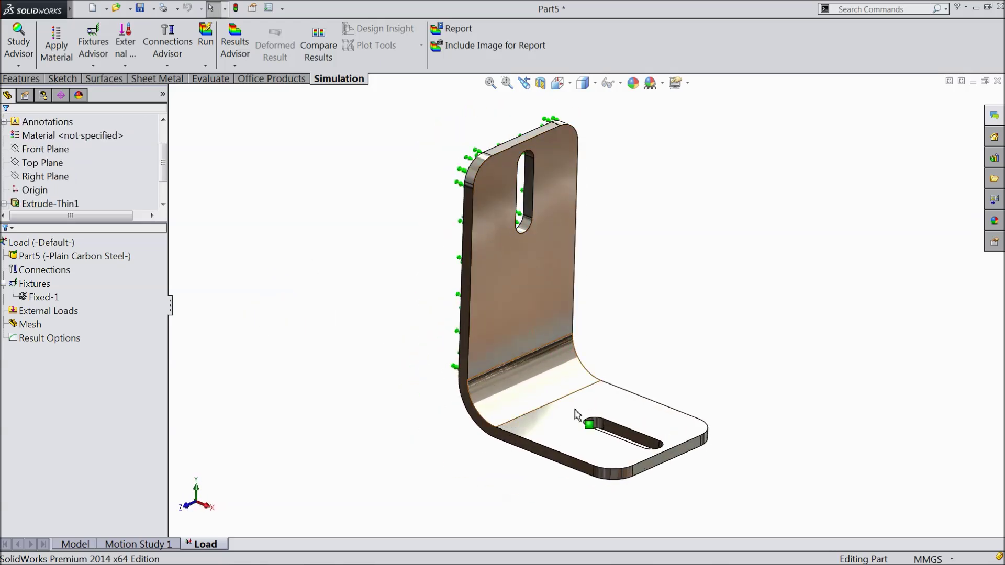
{"action": "left_click", "coordinate": [341, 293]}
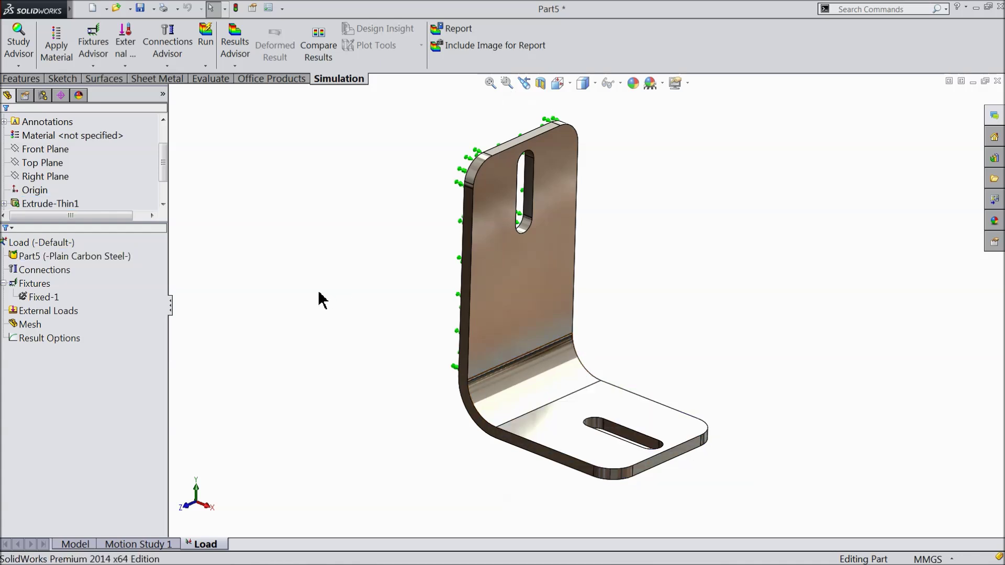
{"action": "left_click", "coordinate": [53, 296]}
{"action": "left_click", "coordinate": [42, 283]}
{"action": "left_click", "coordinate": [4, 283]}
{"action": "left_click", "coordinate": [63, 297]}
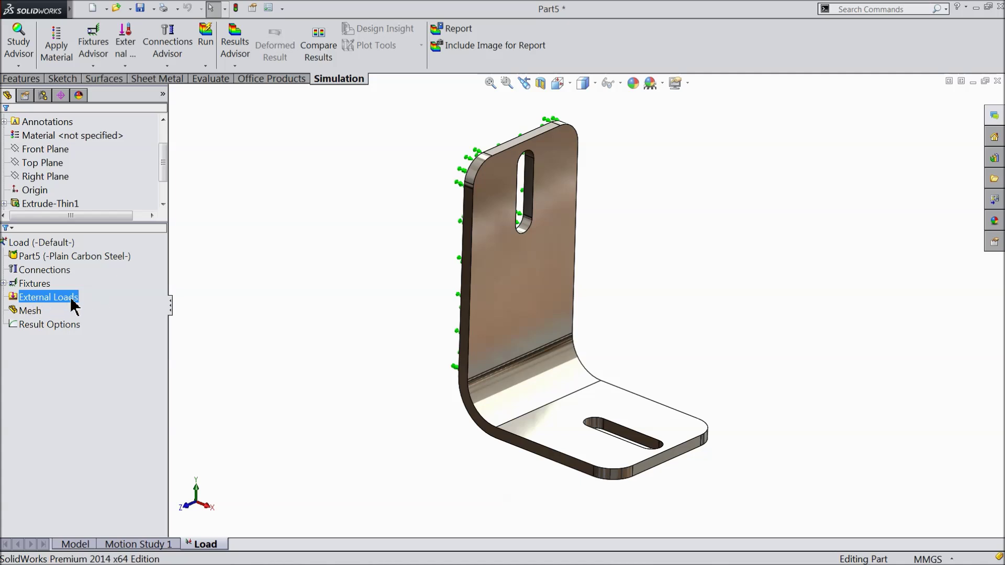
- Add Force-1, a 300 N normal force on the bracket's bottom flange face
{"action": "right_click", "coordinate": [36, 307]}
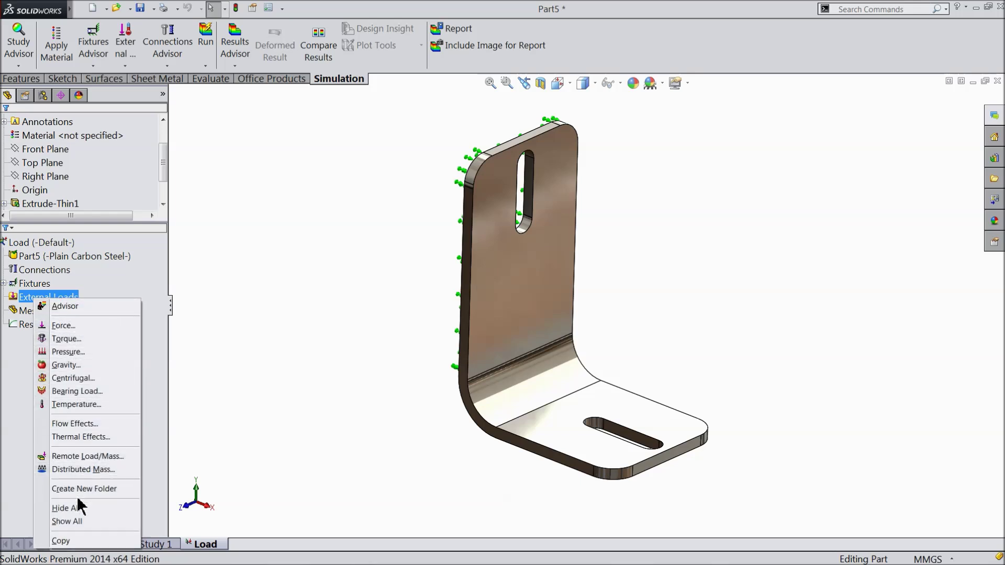
{"action": "left_click", "coordinate": [72, 327]}
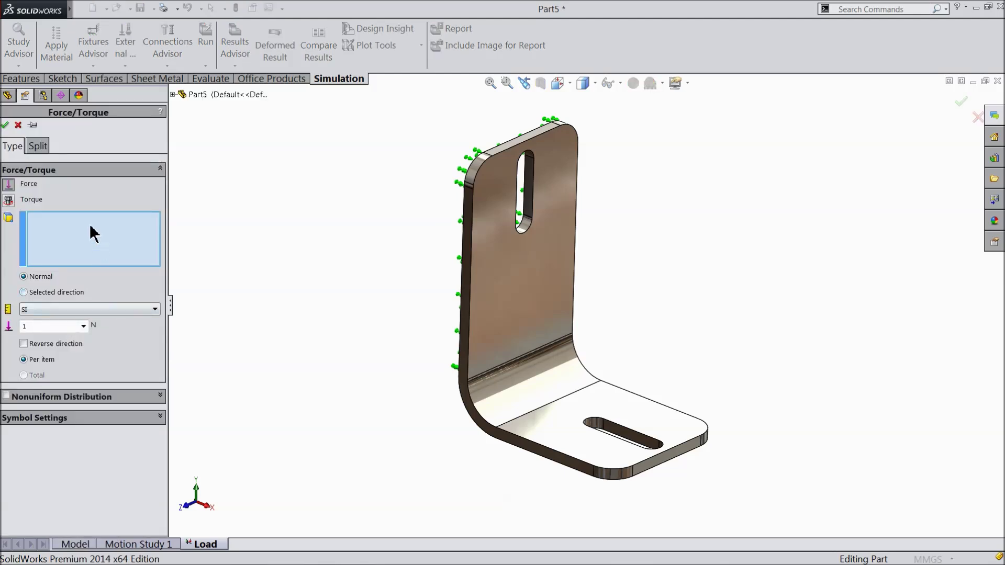
{"action": "left_click", "coordinate": [576, 435]}
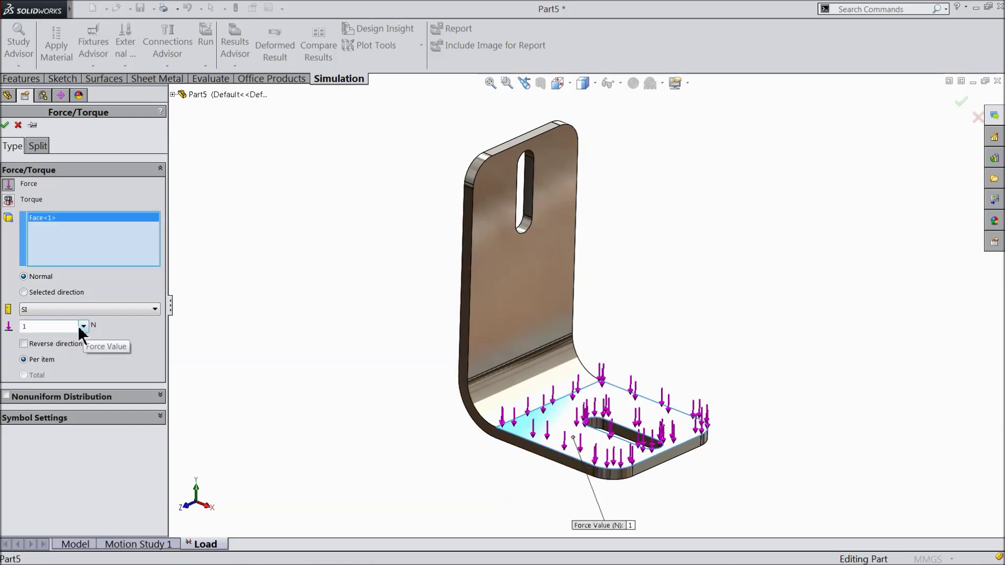
{"action": "double_click", "coordinate": [25, 328]}
{"action": "type", "text": "300"}
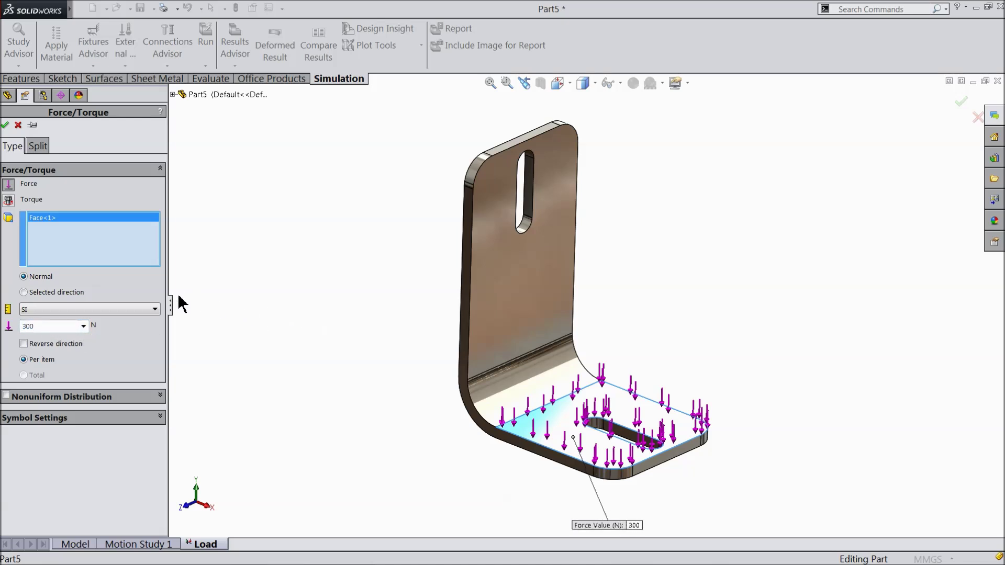
{"action": "left_click", "coordinate": [7, 125]}
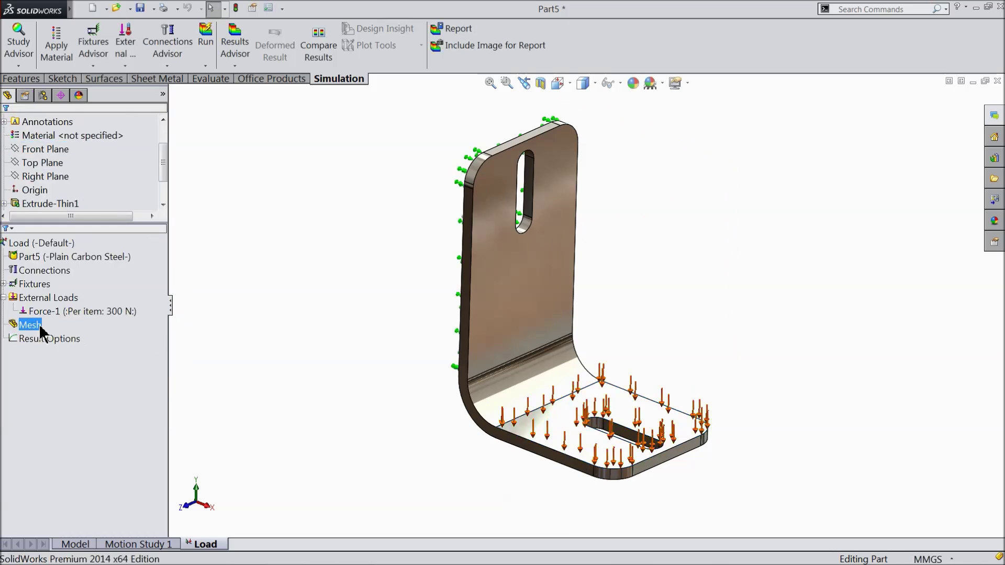
- Create a solid mesh on the bracket with a 3 mm element size
{"action": "left_click", "coordinate": [14, 300]}
{"action": "left_click", "coordinate": [4, 298]}
{"action": "left_click", "coordinate": [67, 313]}
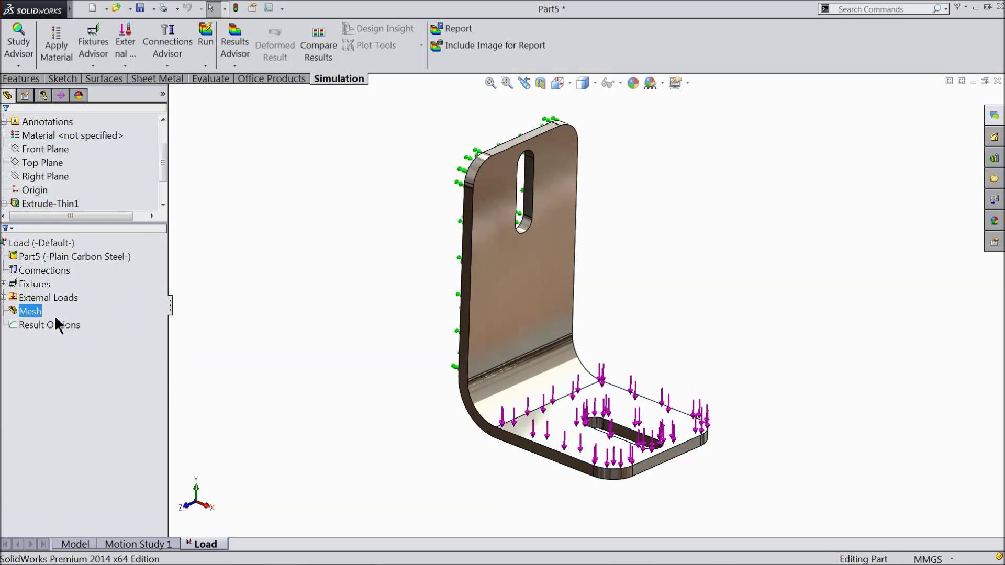
{"action": "right_click", "coordinate": [34, 320]}
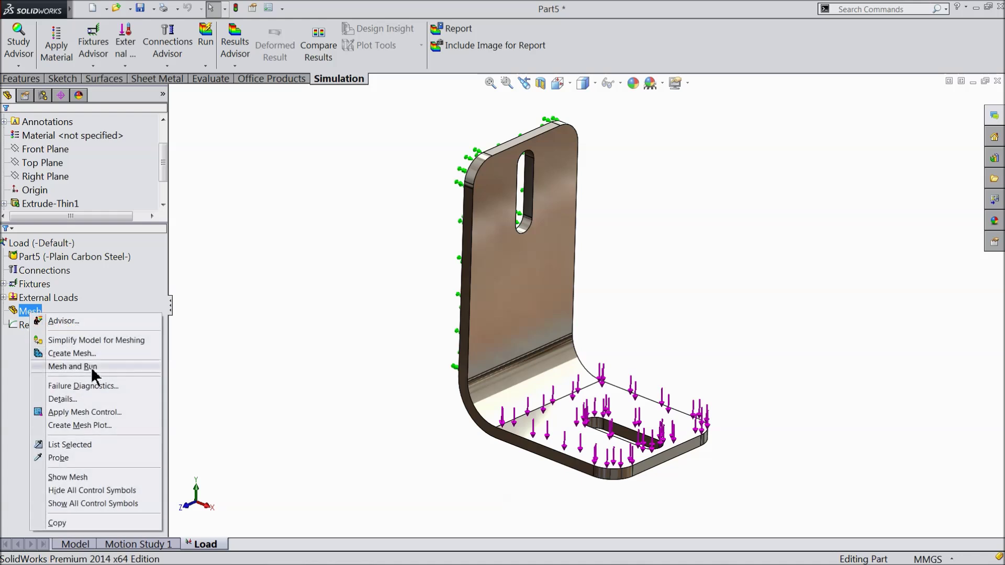
{"action": "left_click", "coordinate": [84, 354]}
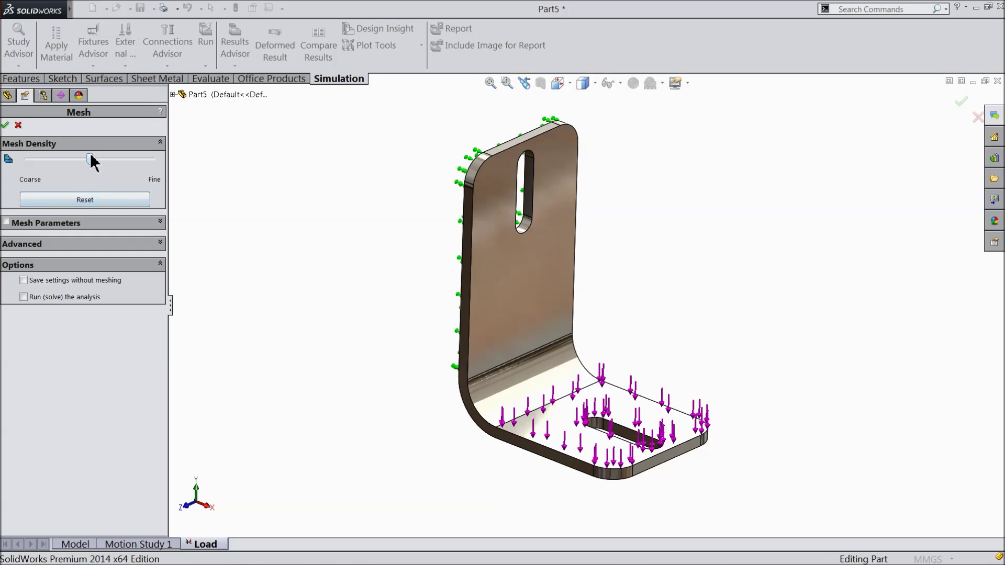
{"action": "left_click", "coordinate": [6, 222]}
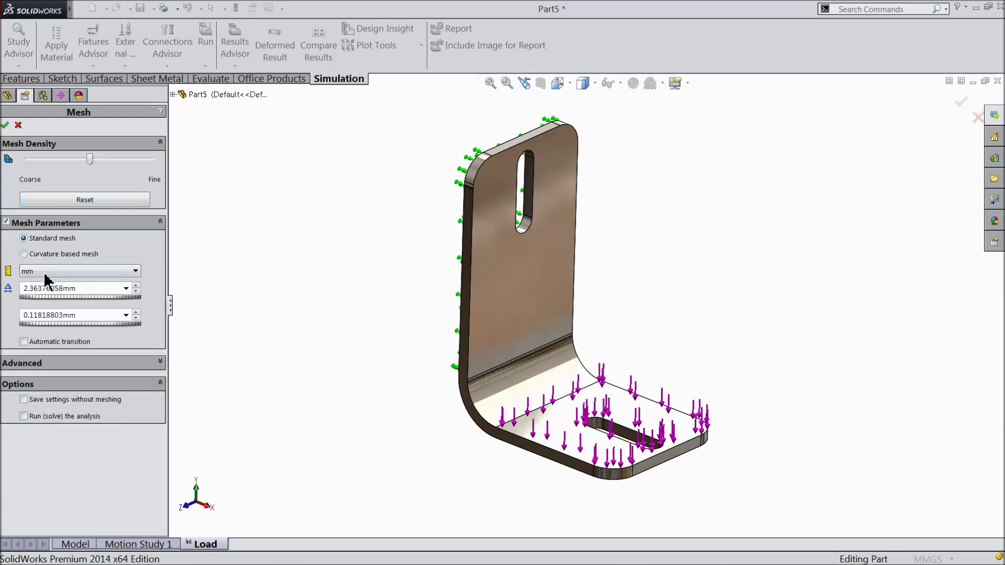
{"action": "double_click", "coordinate": [79, 290]}
{"action": "type", "text": "3.00mm"}
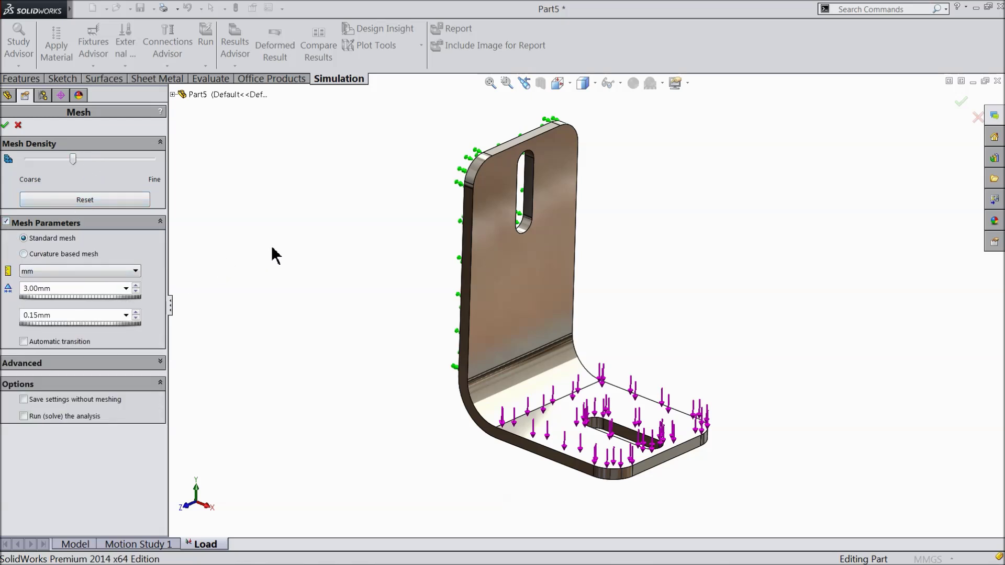
{"action": "left_click", "coordinate": [5, 126]}
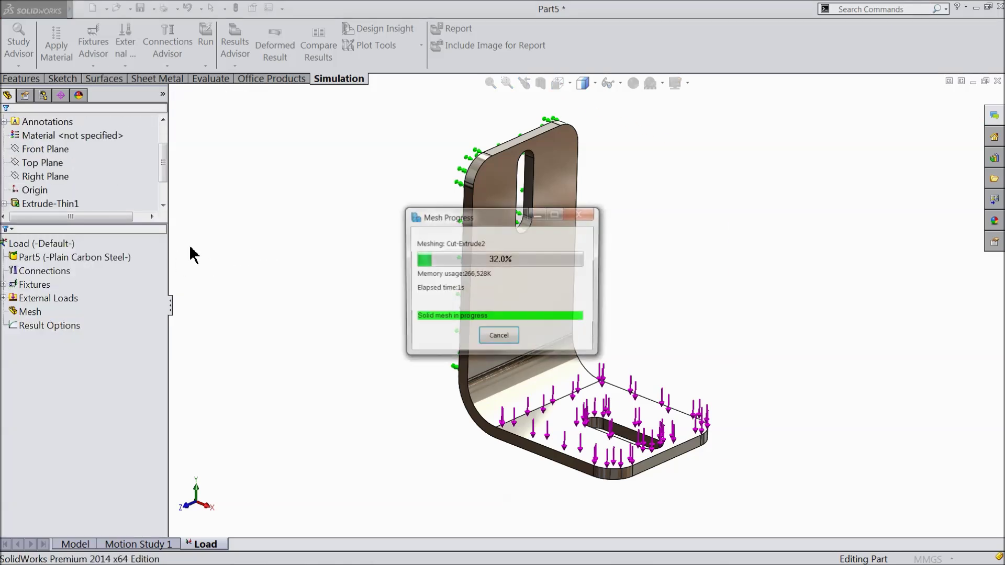
- Inspect the meshed bracket and select the Load study in the tree
{"action": "mouse_move", "coordinate": [542, 298]}
{"action": "middle_mouse_down"}
{"action": "mouse_move", "coordinate": [528, 292]}
{"action": "mouse_move", "coordinate": [547, 301]}
{"action": "middle_mouse_up"}
{"action": "scroll", "coordinate": [563, 329], "scroll_direction": "down", "scroll_amount": 2}
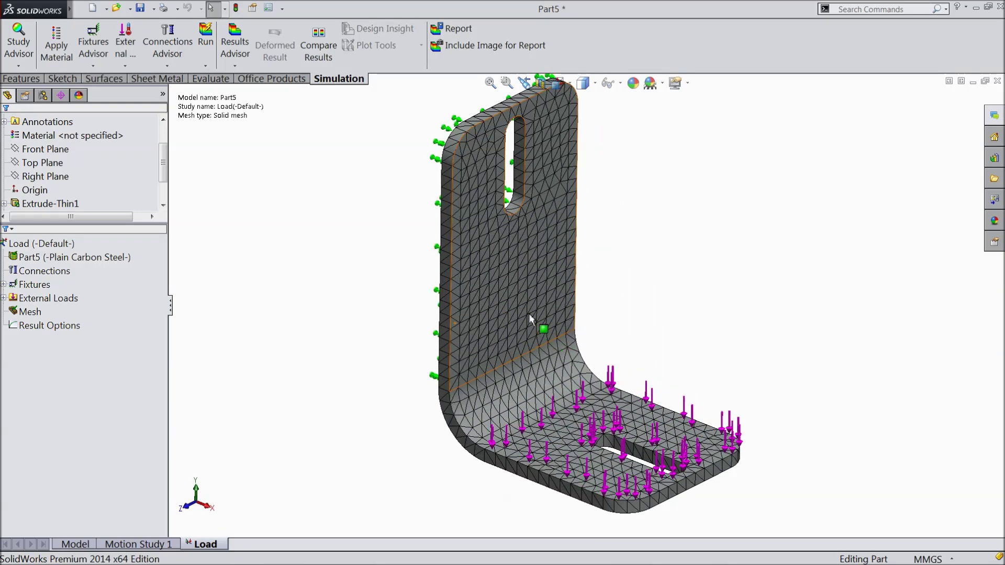
{"action": "left_click", "coordinate": [78, 326]}
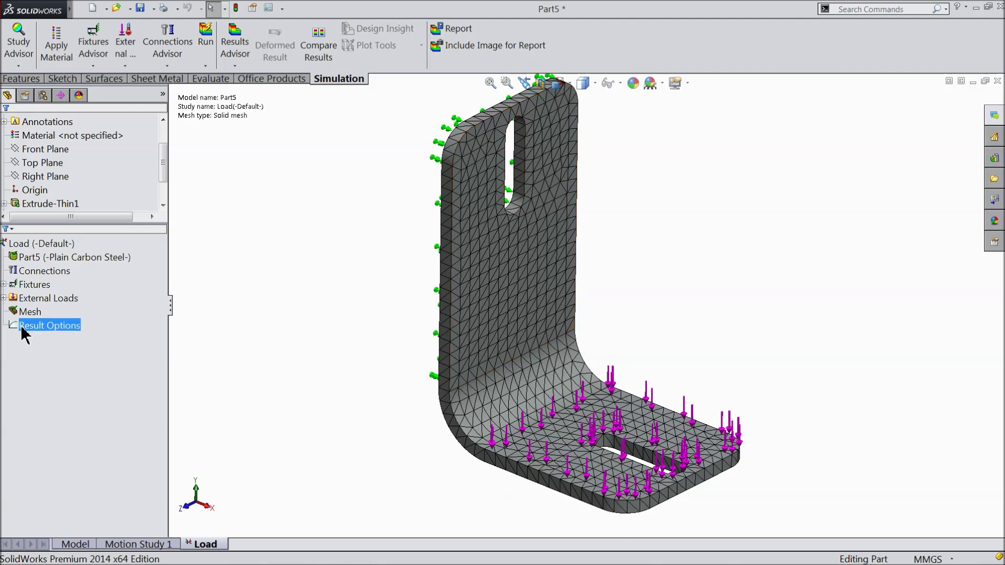
{"action": "left_click", "coordinate": [34, 285]}
{"action": "left_click", "coordinate": [32, 244]}
{"action": "right_click", "coordinate": [33, 244]}
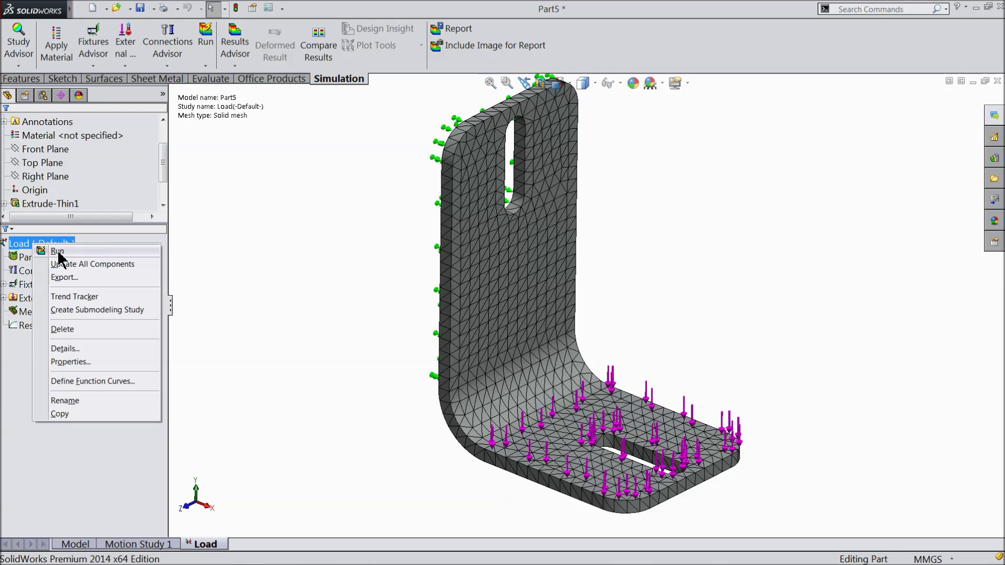
- Run the Load study and inspect the von Mises plot peaking at 1.540e+008 N/m^2
{"action": "left_click", "coordinate": [58, 251]}
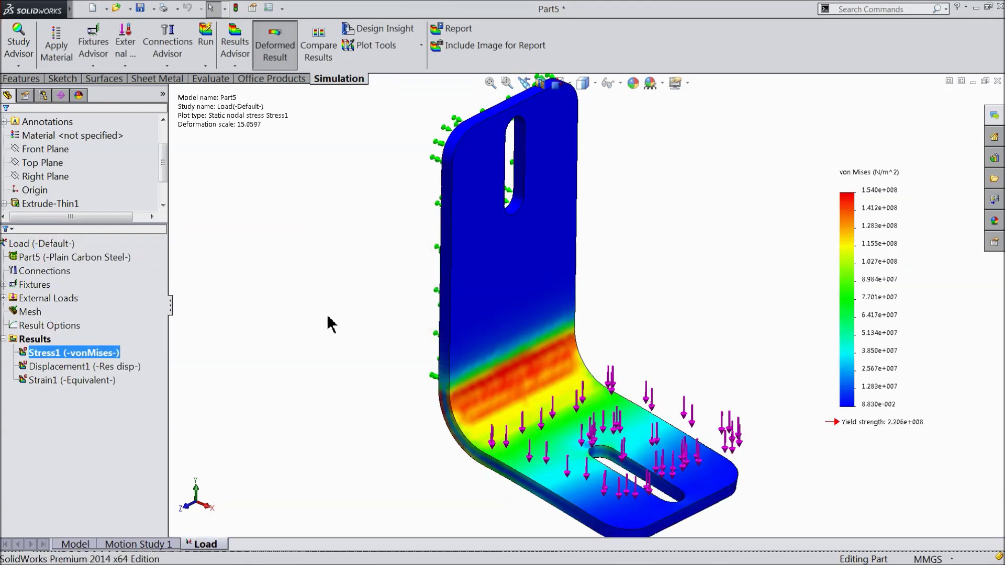
{"action": "middle_click_drag", "start_coordinate": [310, 359], "coordinate": [348, 290]}
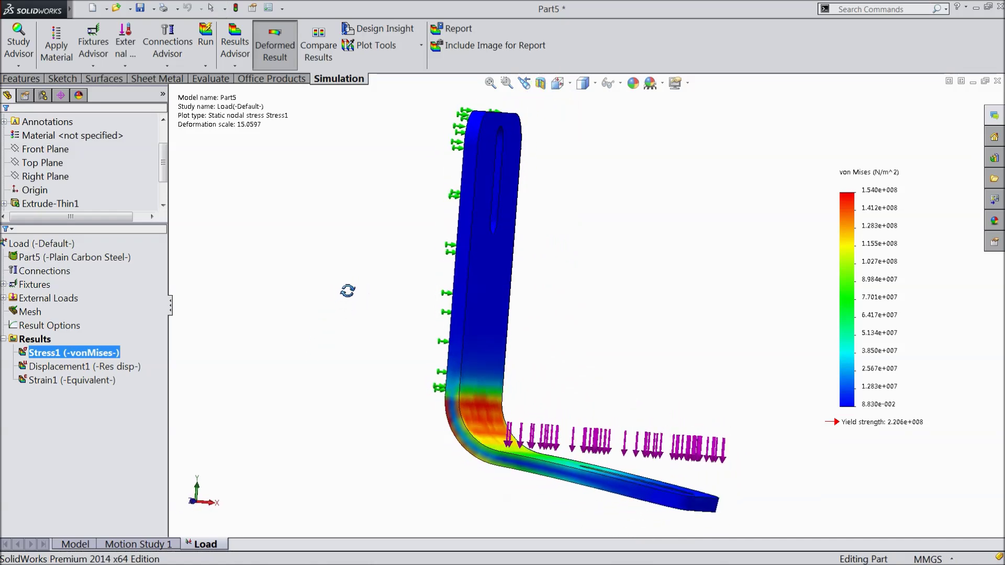
{"action": "scroll", "coordinate": [578, 485], "scroll_direction": "down", "scroll_amount": 3}
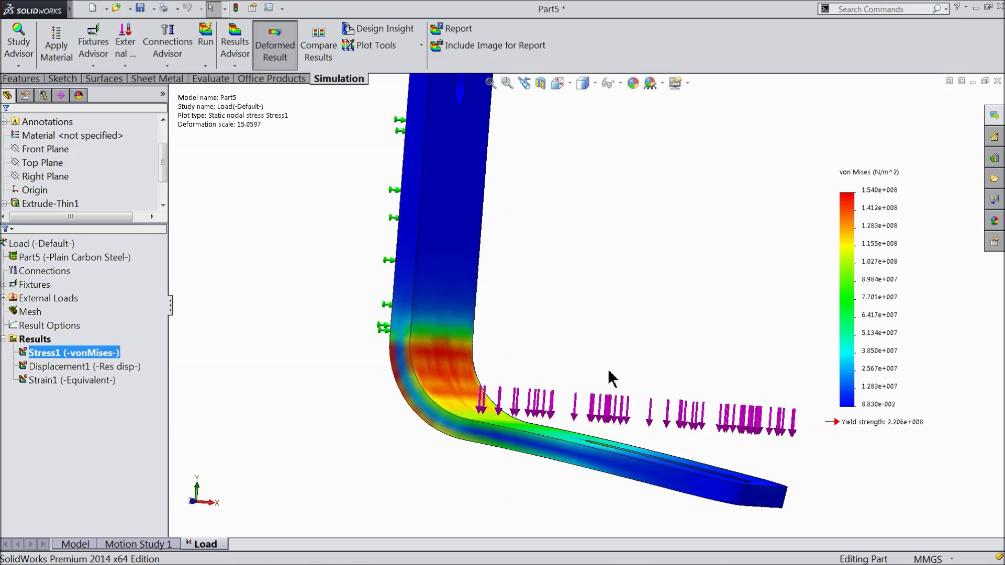
{"action": "middle_click_drag", "start_coordinate": [547, 356], "coordinate": [563, 333]}
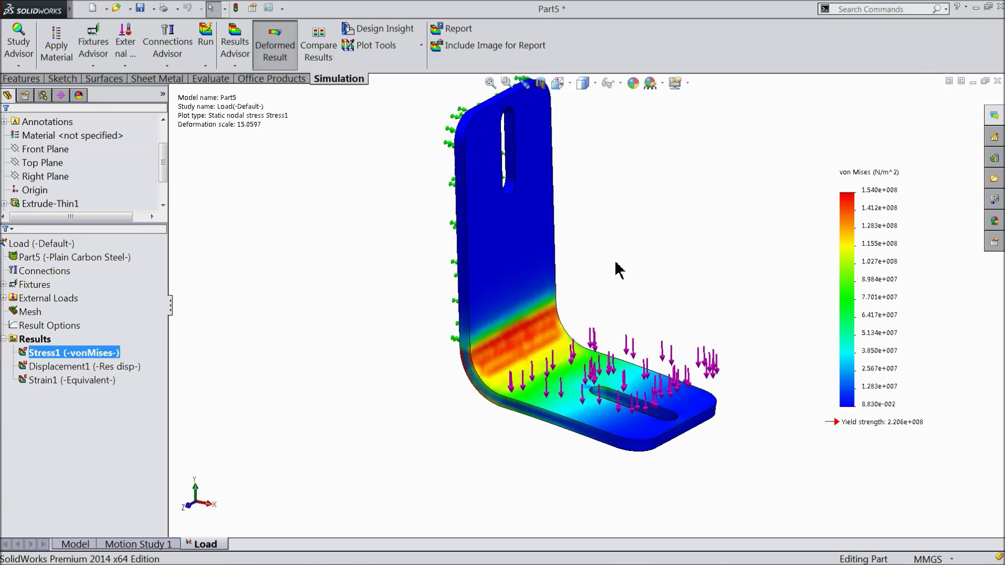
{"action": "scroll", "coordinate": [620, 268], "scroll_direction": "down", "scroll_amount": 2}
{"action": "middle_click_drag", "start_coordinate": [609, 289], "coordinate": [547, 310]}
- Display the Strain1 equivalent strain plot on the bracket
{"action": "left_click", "coordinate": [45, 369]}
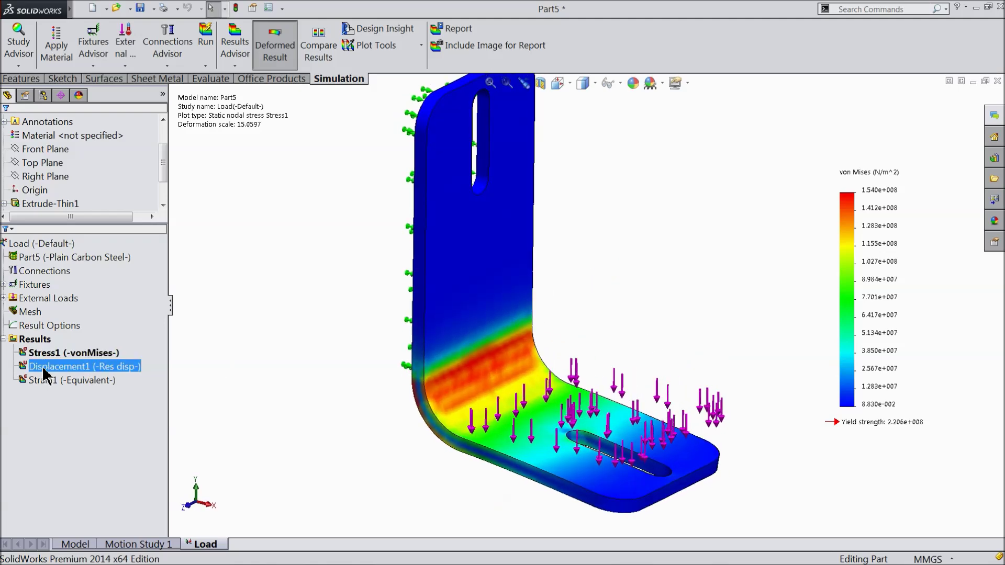
{"action": "left_click", "coordinate": [42, 366]}
{"action": "left_click", "coordinate": [42, 381]}
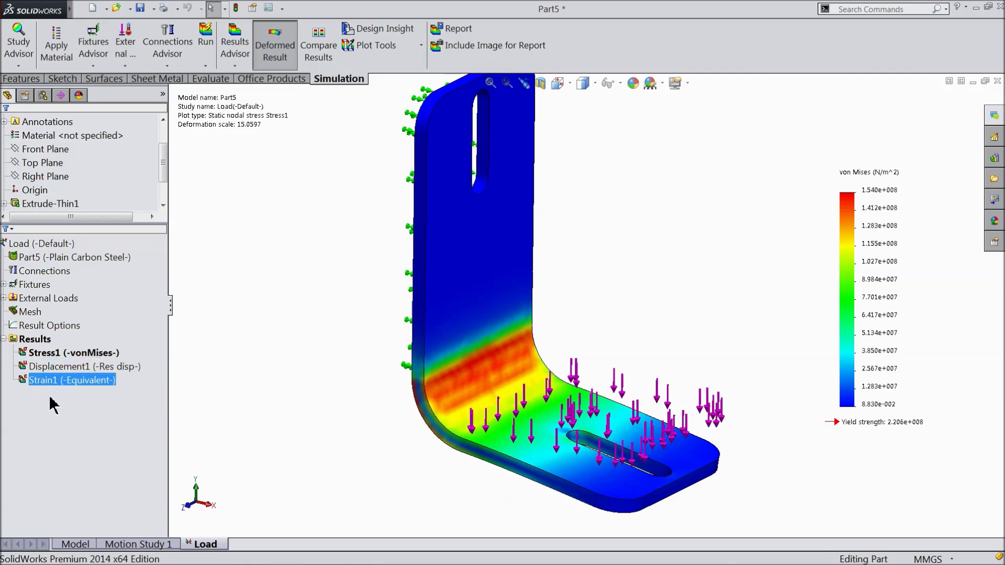
{"action": "double_click", "coordinate": [50, 381]}
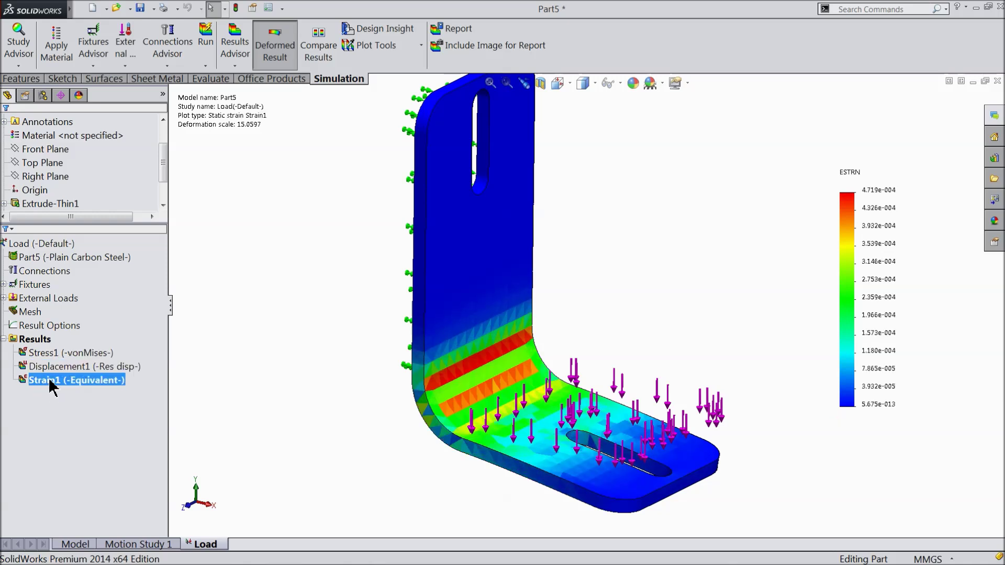
- Show the Stress1 von Mises stress plot on the bracket again
{"action": "left_click", "coordinate": [45, 371], "text": "ctrl"}
{"action": "left_click", "coordinate": [45, 368]}
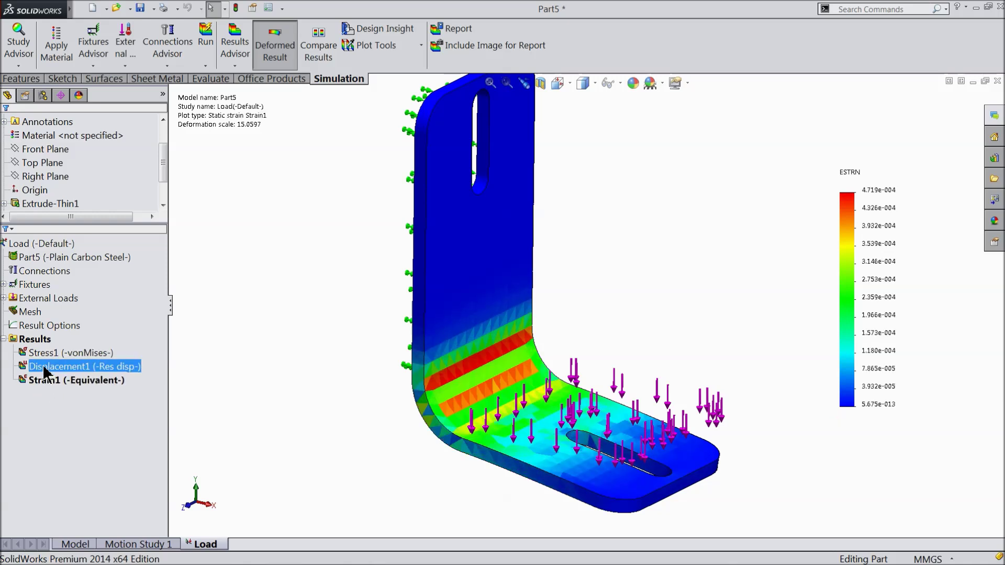
{"action": "left_click", "coordinate": [48, 354]}
{"action": "right_click", "coordinate": [49, 360]}
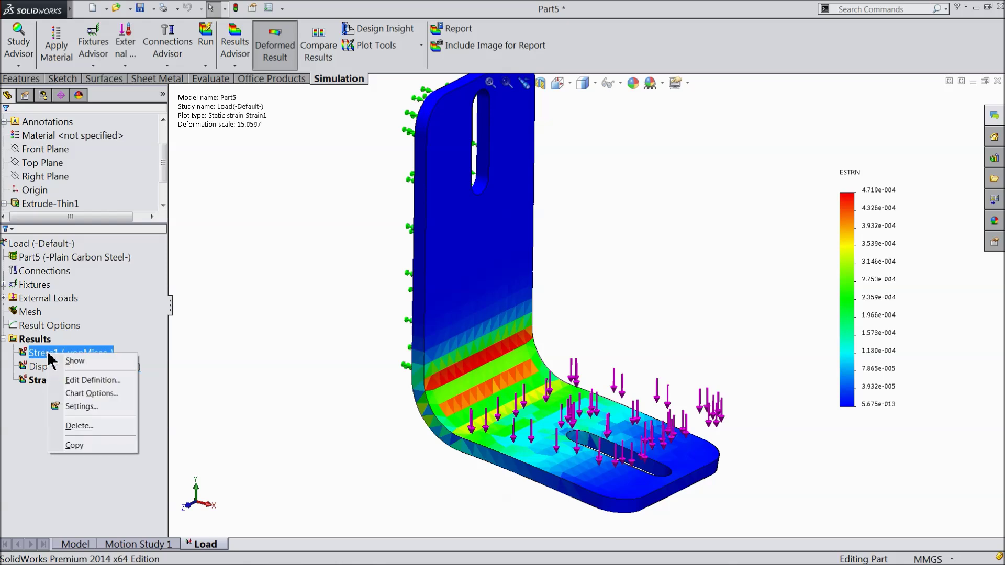
{"action": "left_click", "coordinate": [74, 360]}
{"action": "right_click", "coordinate": [46, 354]}
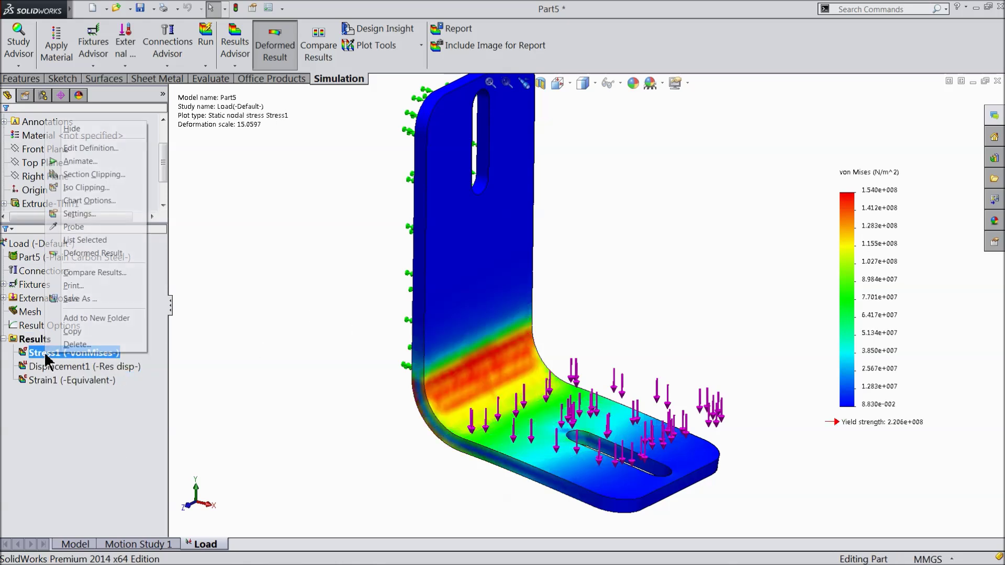
- Edit the Stress1 plot definition so stress is shown in N/mm^2 (MPa)
{"action": "left_click", "coordinate": [86, 149]}
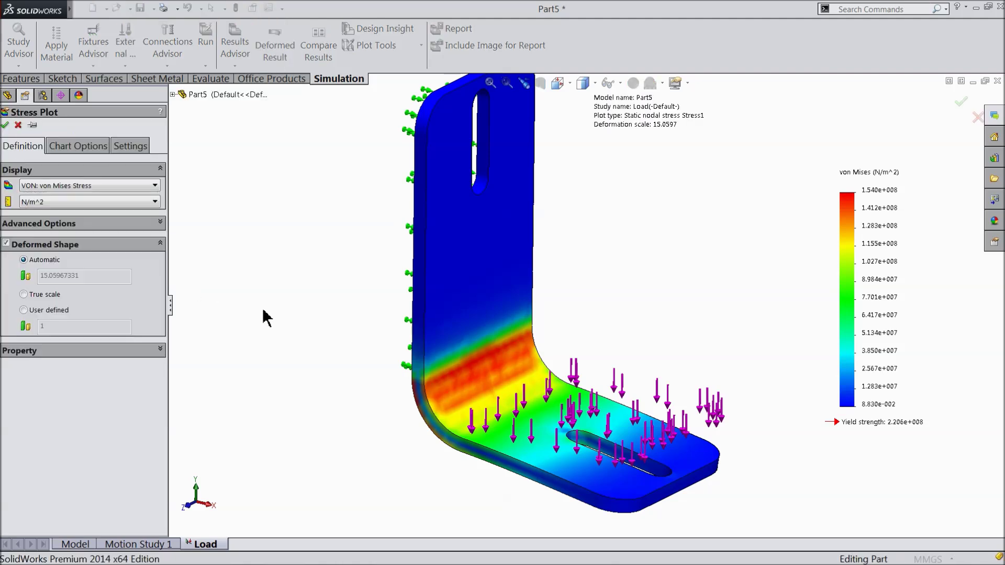
{"action": "left_click", "coordinate": [35, 203]}
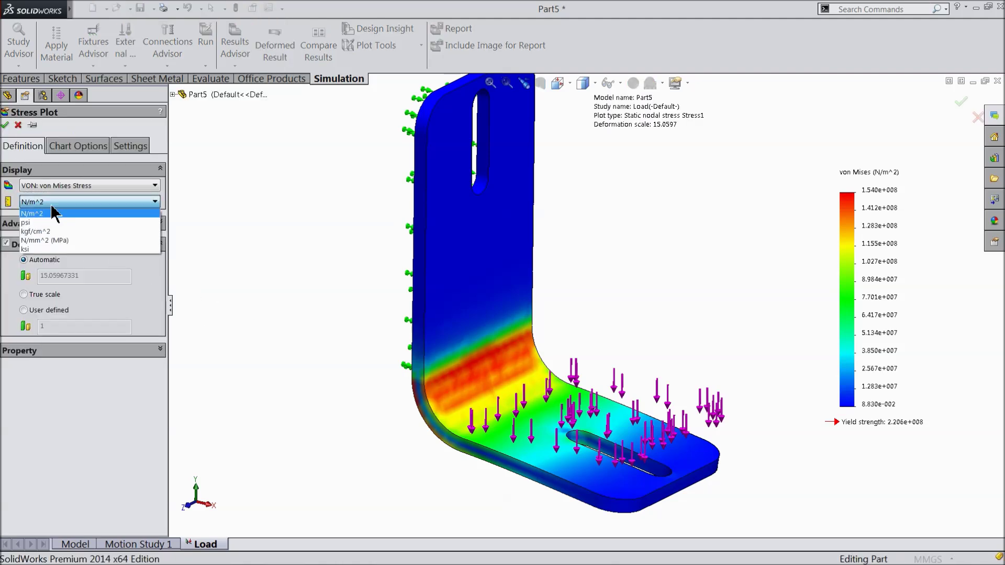
{"action": "left_click", "coordinate": [58, 242]}
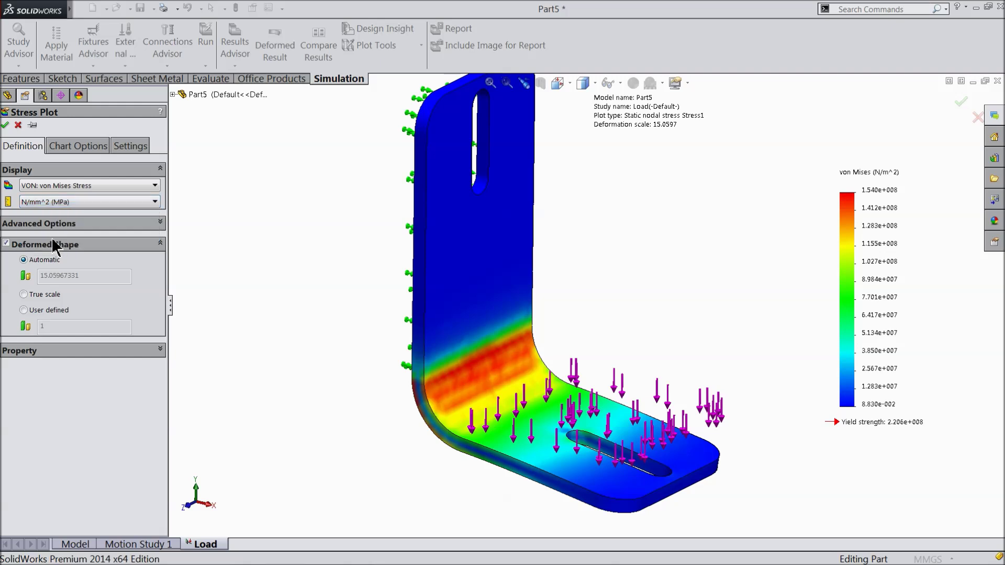
{"action": "left_click", "coordinate": [5, 126]}
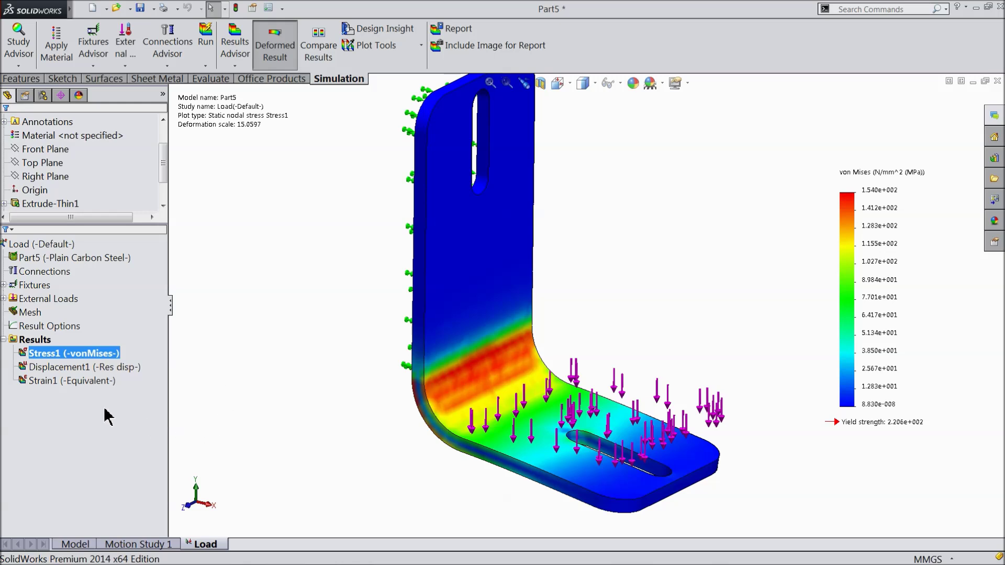
- Create the Factor of Safety1 plot with default settings, showing a 1.432 minimum
{"action": "right_click", "coordinate": [32, 340]}
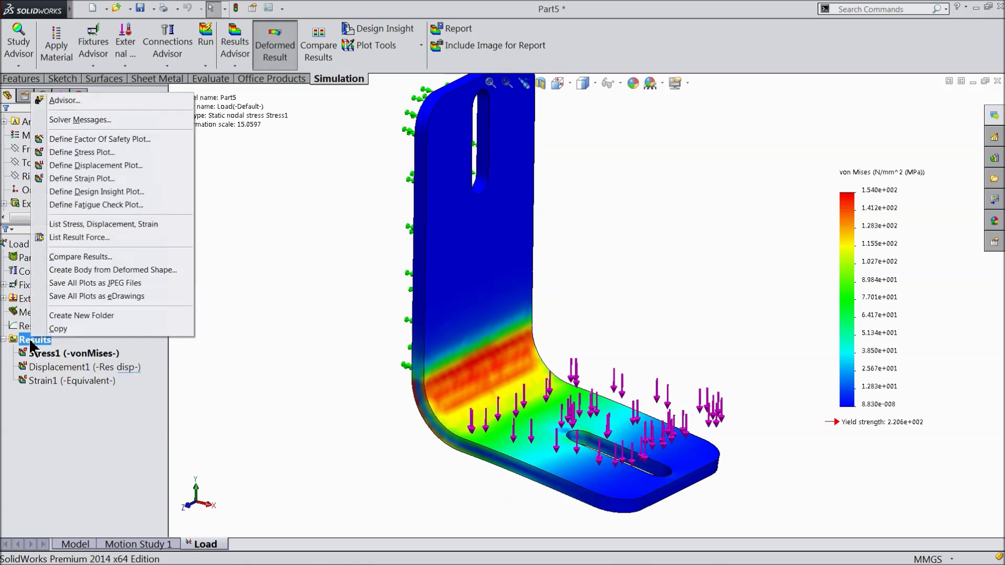
{"action": "left_click", "coordinate": [104, 138]}
{"action": "middle_click_drag", "start_coordinate": [417, 473], "coordinate": [401, 427]}
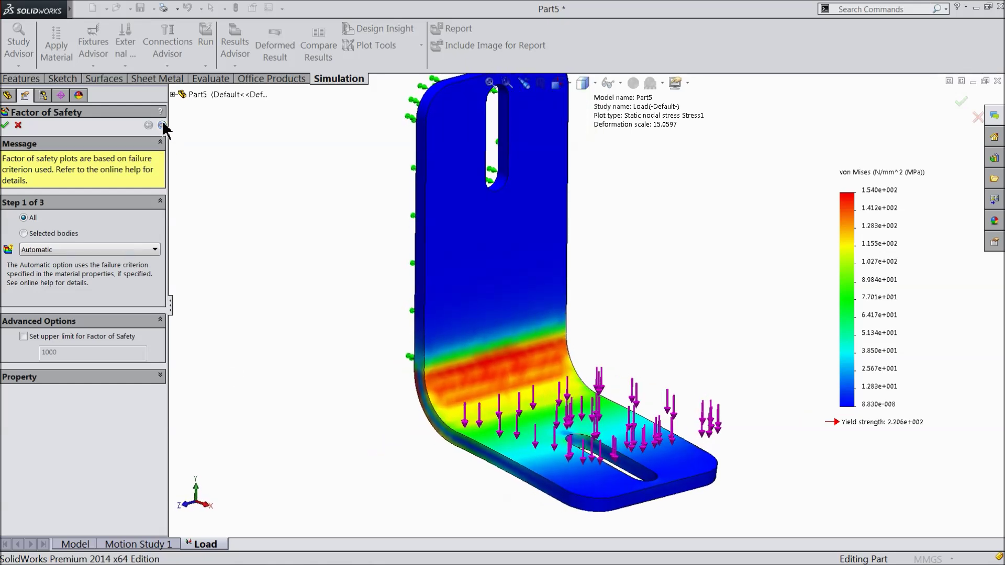
{"action": "left_click", "coordinate": [163, 125]}
{"action": "left_click", "coordinate": [162, 126]}
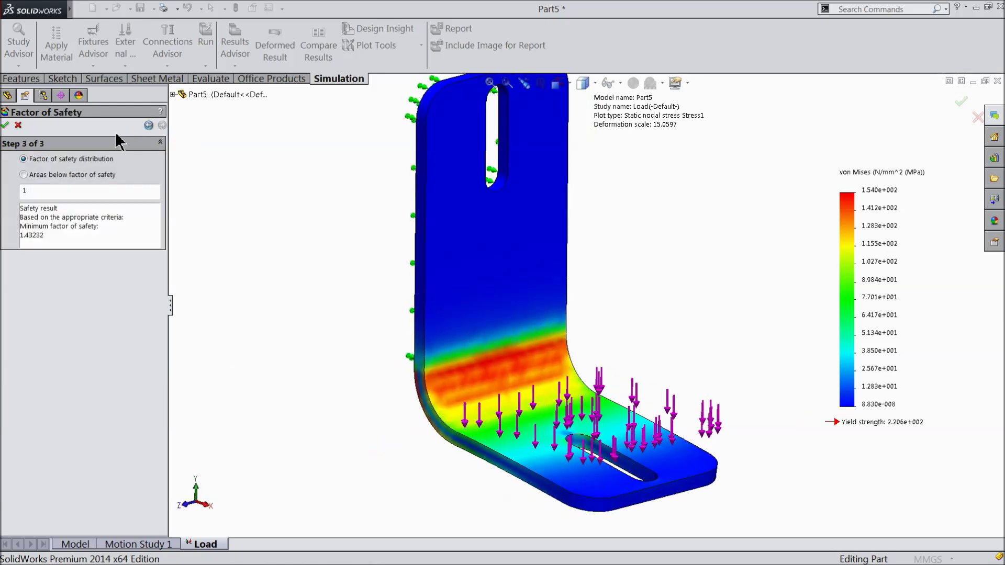
{"action": "left_click", "coordinate": [6, 126]}
- Orbit the factor of safety plot to new angles, leaving Strain1's name unchanged
{"action": "middle_click_drag", "start_coordinate": [385, 388], "coordinate": [502, 314]}
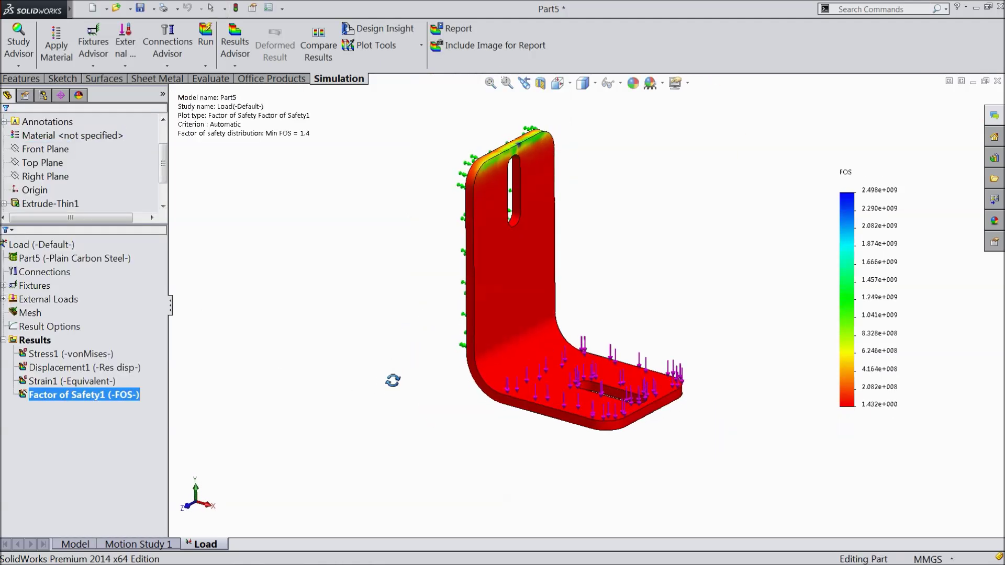
{"action": "scroll", "coordinate": [546, 283], "scroll_direction": "up", "scroll_amount": 3}
{"action": "middle_click_drag", "start_coordinate": [424, 323], "coordinate": [411, 309]}
{"action": "left_click", "coordinate": [44, 386]}
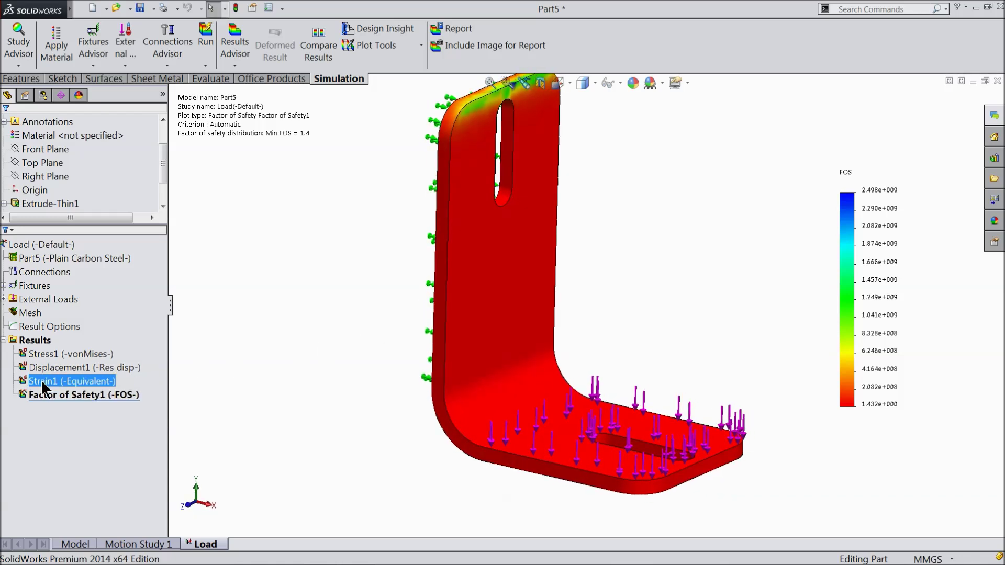
{"action": "left_click", "coordinate": [42, 383]}
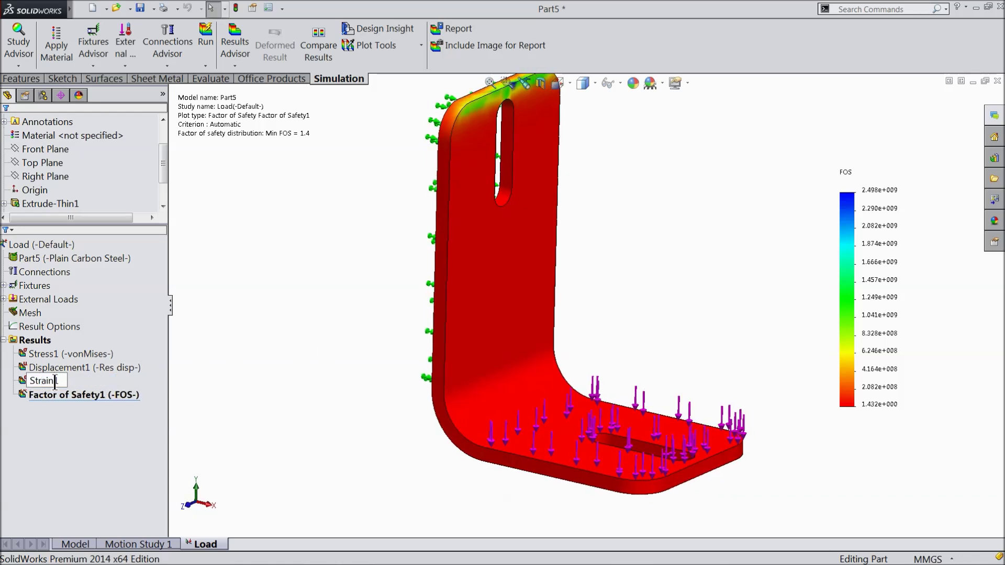
{"action": "left_click", "coordinate": [54, 395]}
- Set Factor of Safety1's chart options to a defined legend range of 1 to 10
{"action": "right_click", "coordinate": [53, 403]}
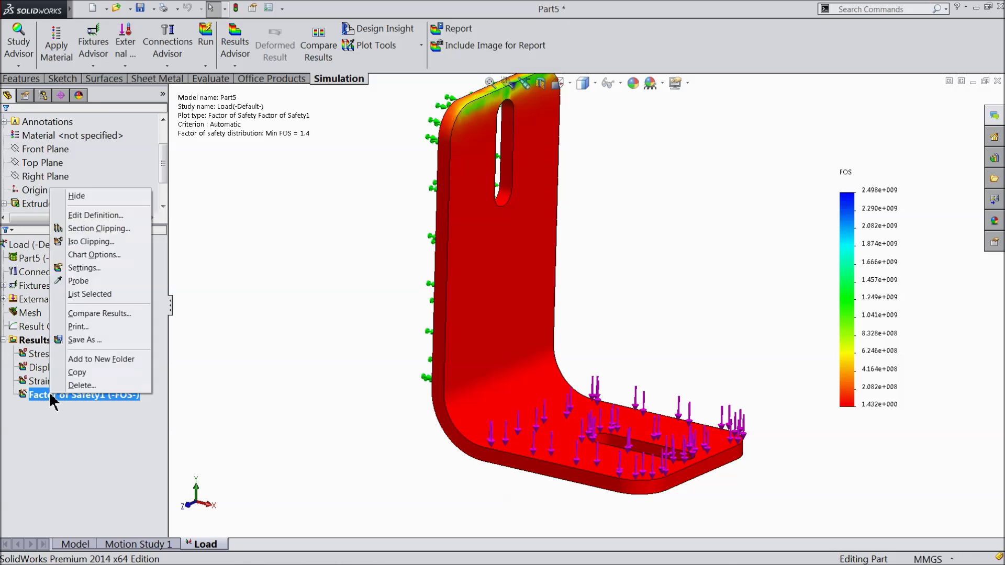
{"action": "left_click", "coordinate": [92, 255]}
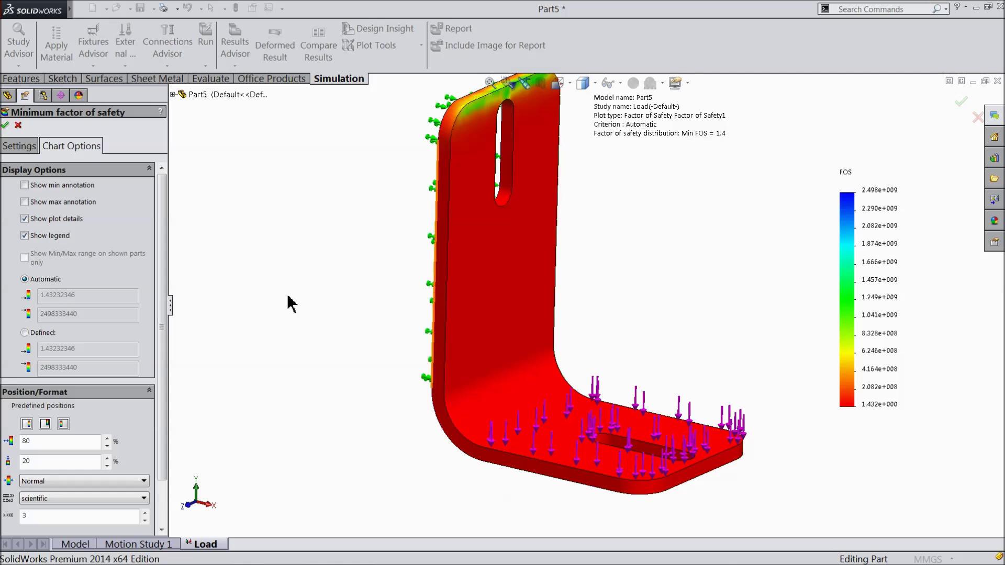
{"action": "left_click", "coordinate": [24, 333]}
{"action": "left_click_drag", "start_coordinate": [93, 354], "coordinate": [37, 347]}
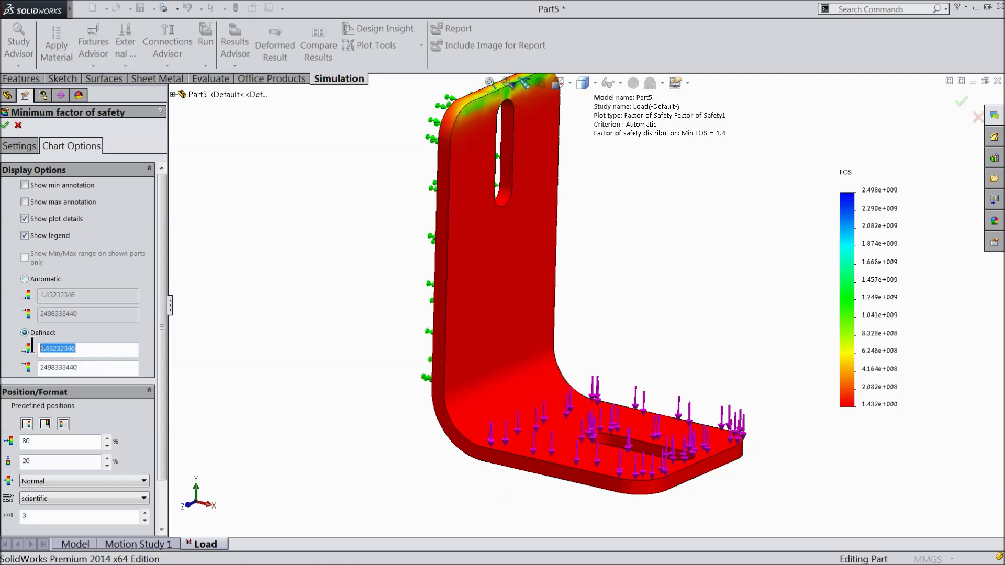
{"action": "type", "text": "1"}
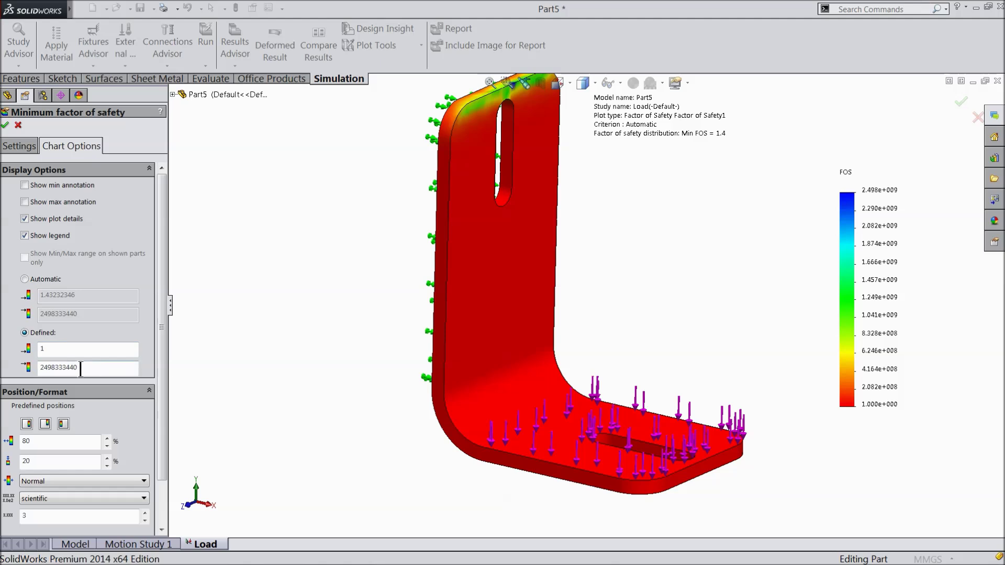
{"action": "left_click_drag", "start_coordinate": [95, 367], "coordinate": [30, 367]}
{"action": "type", "text": "10"}
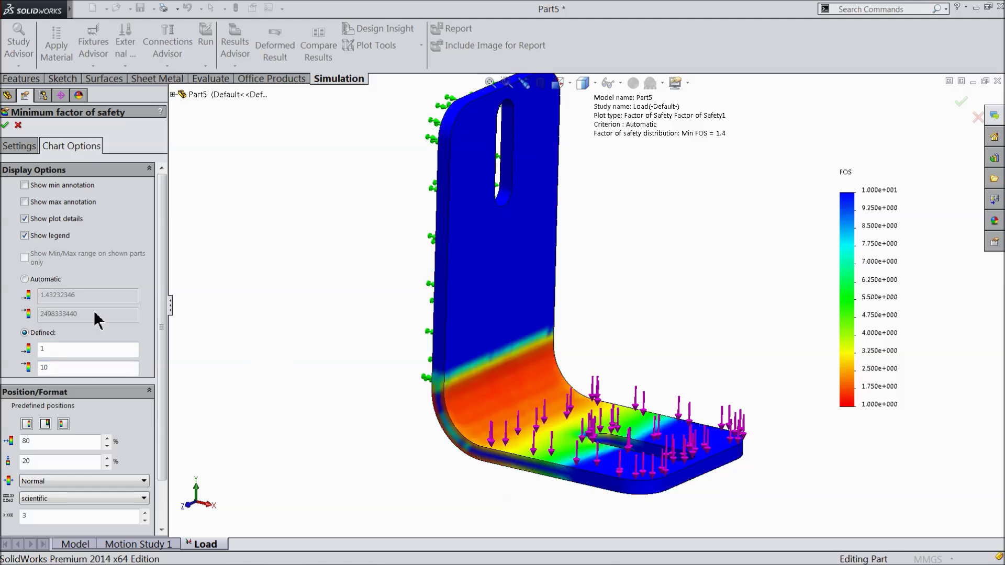
{"action": "left_click", "coordinate": [5, 125]}
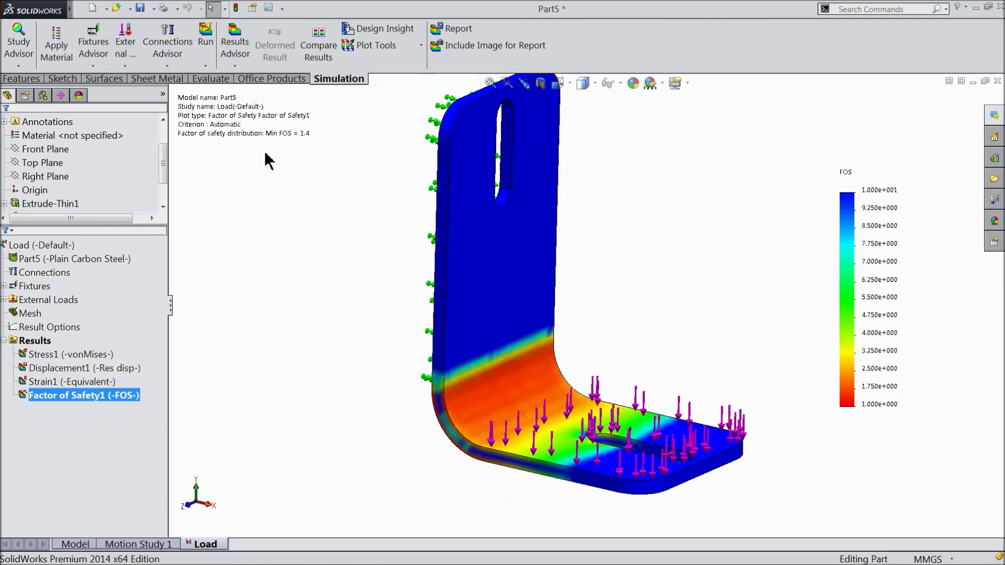
{"action": "middle_click_drag", "start_coordinate": [365, 306], "coordinate": [340, 317]}
{"action": "left_click", "coordinate": [47, 356]}
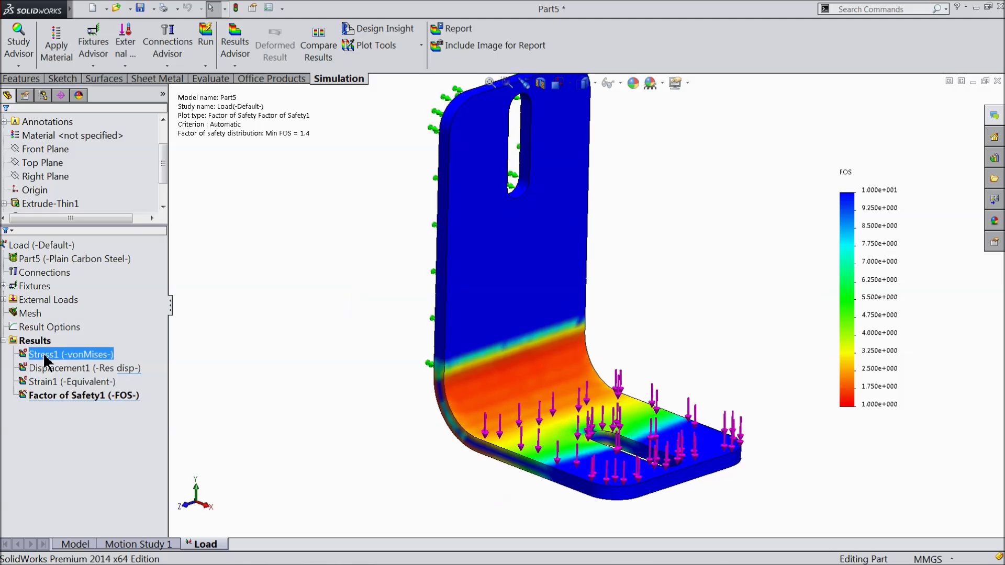
{"action": "double_click", "coordinate": [45, 356]}
{"action": "middle_click_drag", "start_coordinate": [398, 346], "coordinate": [390, 283]}
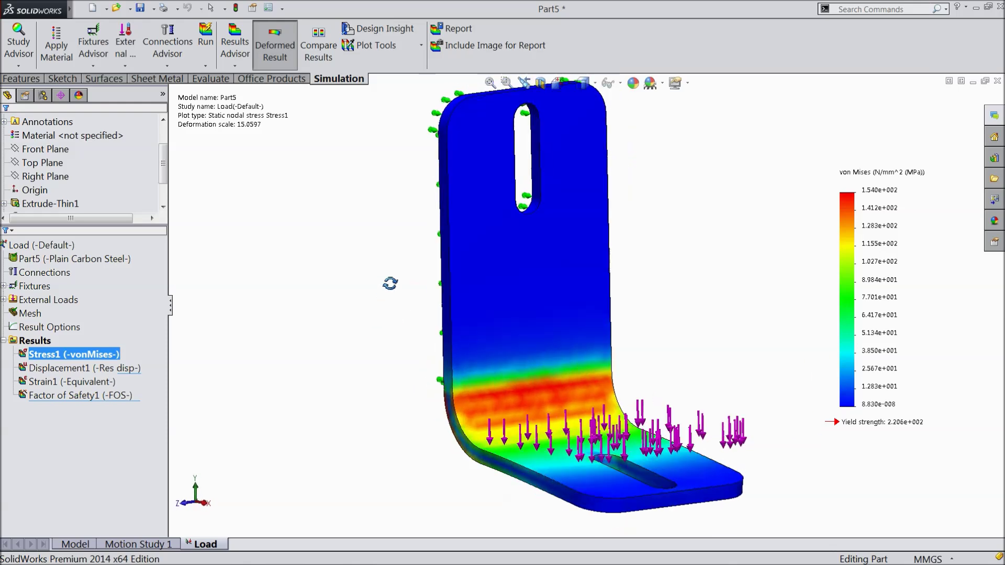
{"action": "double_click", "coordinate": [41, 369]}
{"action": "middle_click_drag", "start_coordinate": [281, 345], "coordinate": [269, 382]}
{"action": "double_click", "coordinate": [38, 385]}
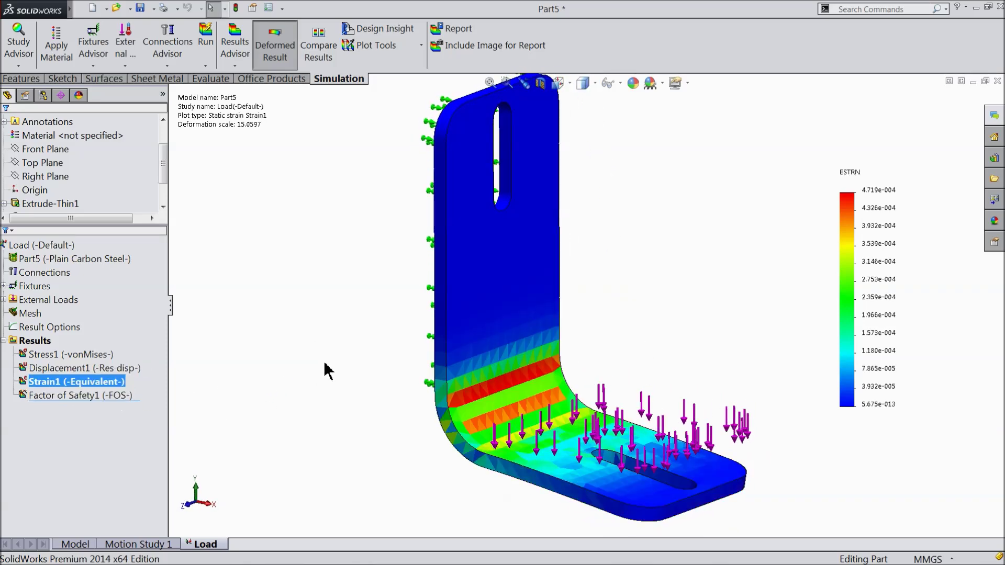
{"action": "middle_click_drag", "start_coordinate": [325, 304], "coordinate": [568, 390]}
{"action": "double_click", "coordinate": [65, 396]}
{"action": "scroll", "coordinate": [562, 390], "scroll_direction": "down", "scroll_amount": 3}
{"action": "scroll", "coordinate": [602, 310], "scroll_direction": "up", "scroll_amount": 2}
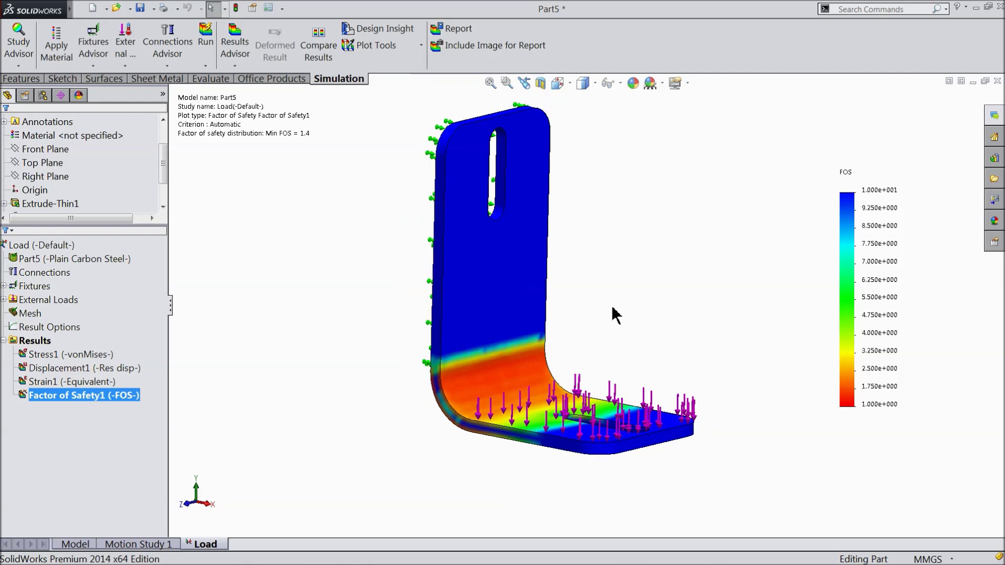
{"action": "mouse_move", "coordinate": [593, 264]}
{"action": "middle_mouse_down"}
{"action": "mouse_move", "coordinate": [550, 269]}
{"action": "mouse_move", "coordinate": [592, 270]}
{"action": "middle_mouse_up"}
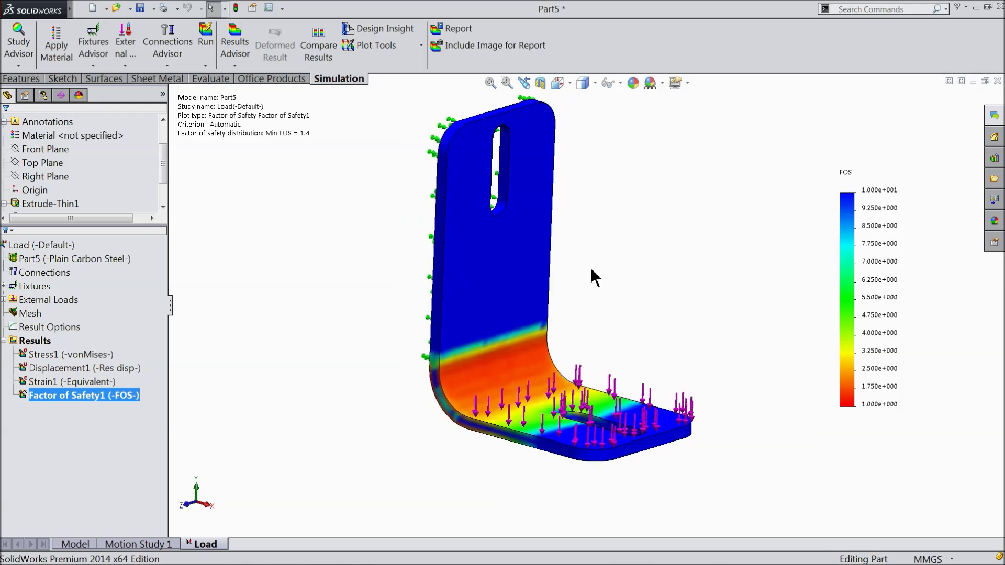
{"action": "scroll", "coordinate": [581, 252], "scroll_direction": "down", "scroll_amount": 2}
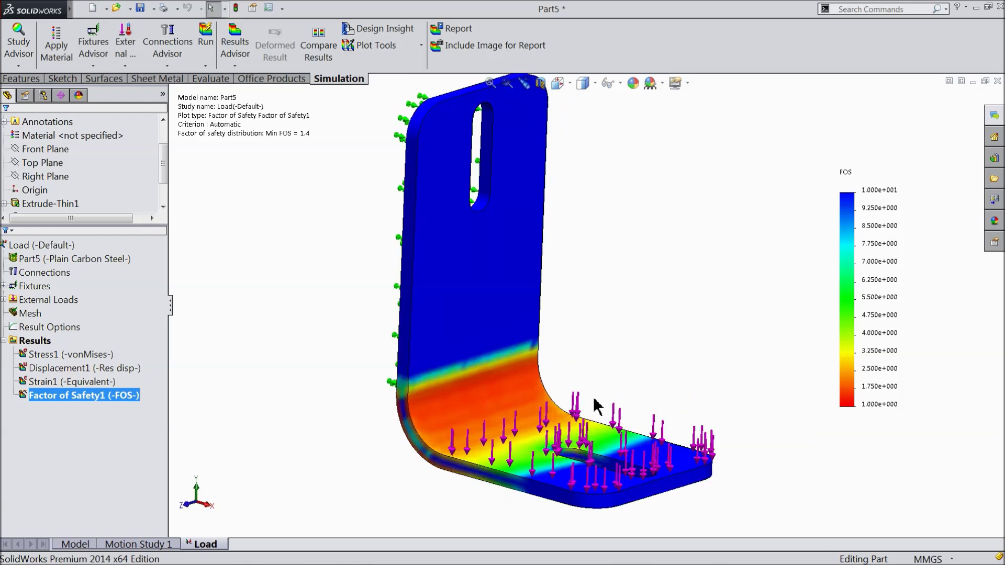
{"action": "scroll", "coordinate": [571, 308], "scroll_direction": "up", "scroll_amount": 1}
{"action": "scroll", "coordinate": [571, 308], "scroll_direction": "down", "scroll_amount": 2}
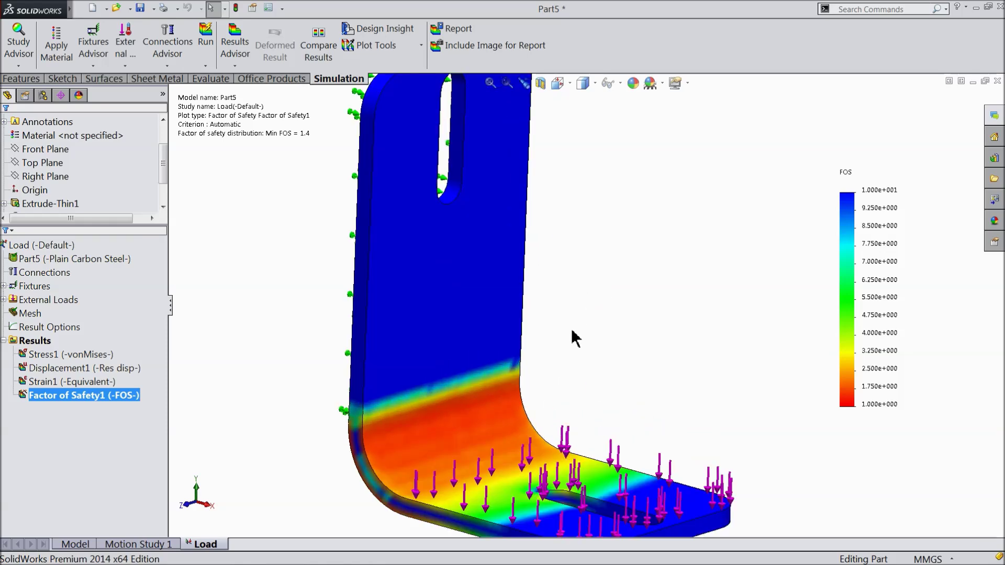
{"action": "scroll", "coordinate": [567, 327], "scroll_direction": "up", "scroll_amount": 1}
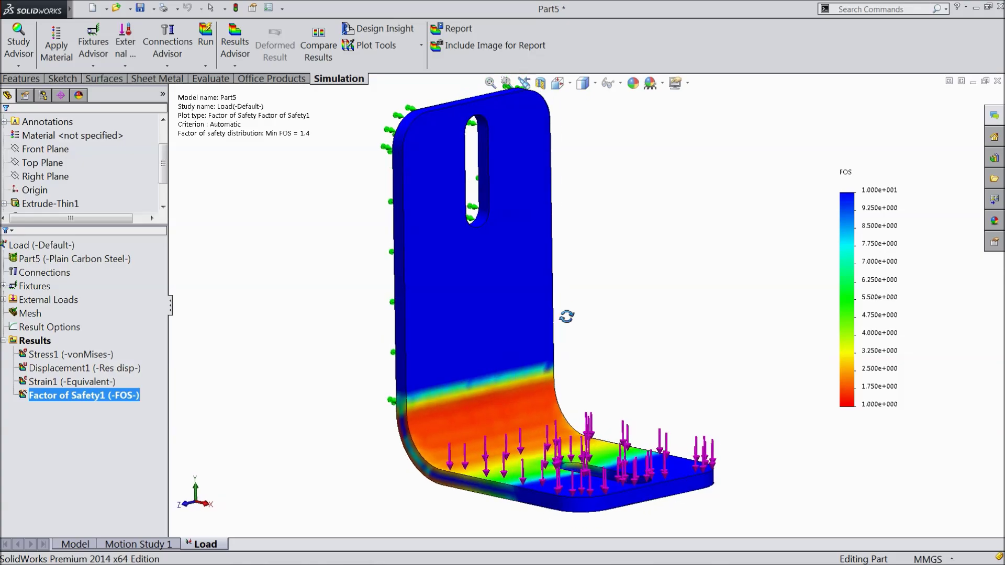